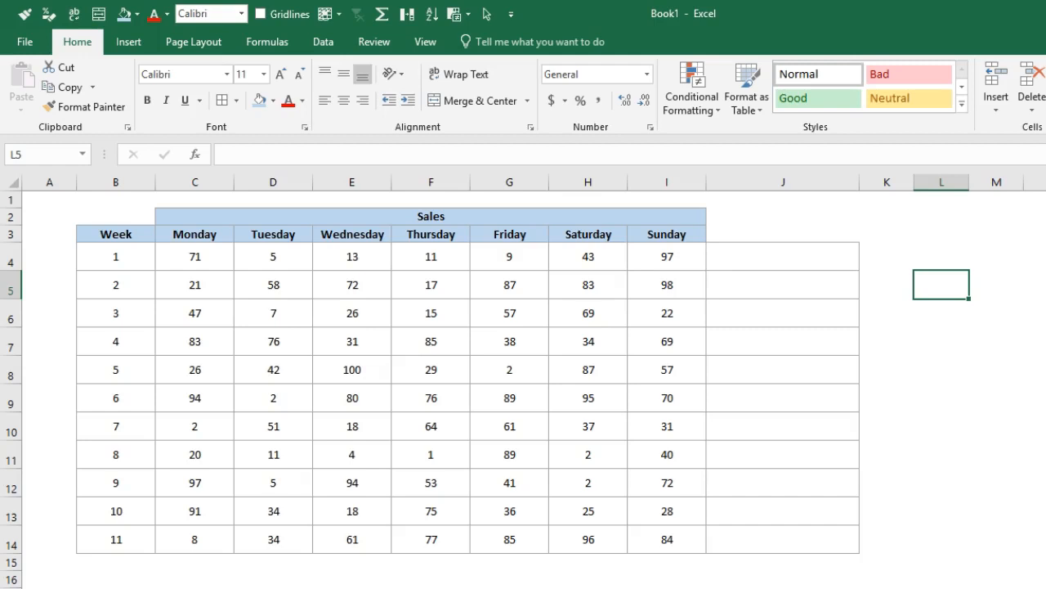
Insert a line sparkline in cell J4 using the Week 1 sales in C4:I4 as its data range.
{"action": "left_click", "coordinate": [764, 255]}
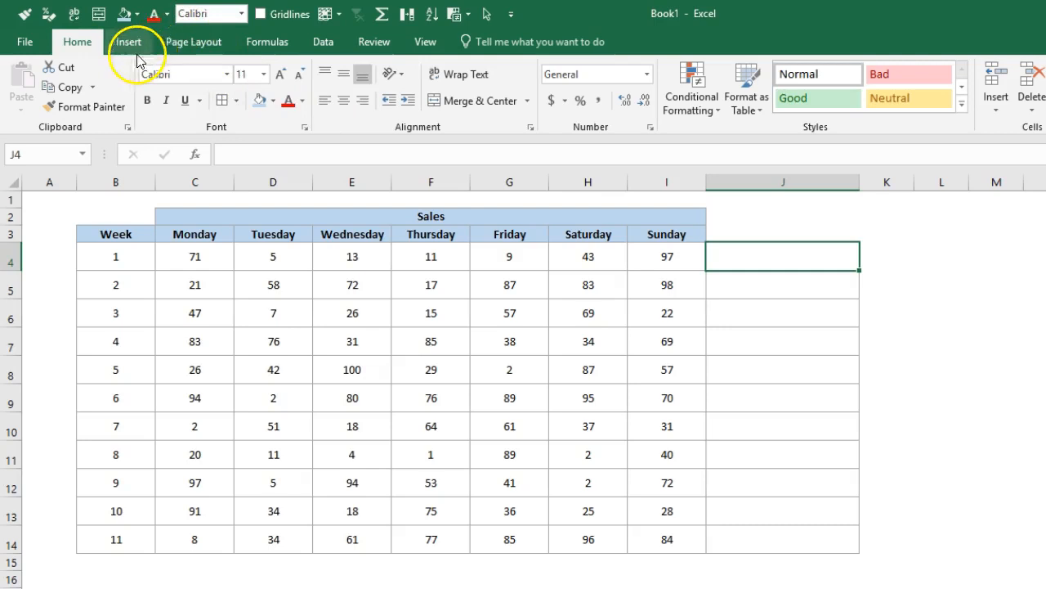
{"action": "left_click", "coordinate": [776, 292]}
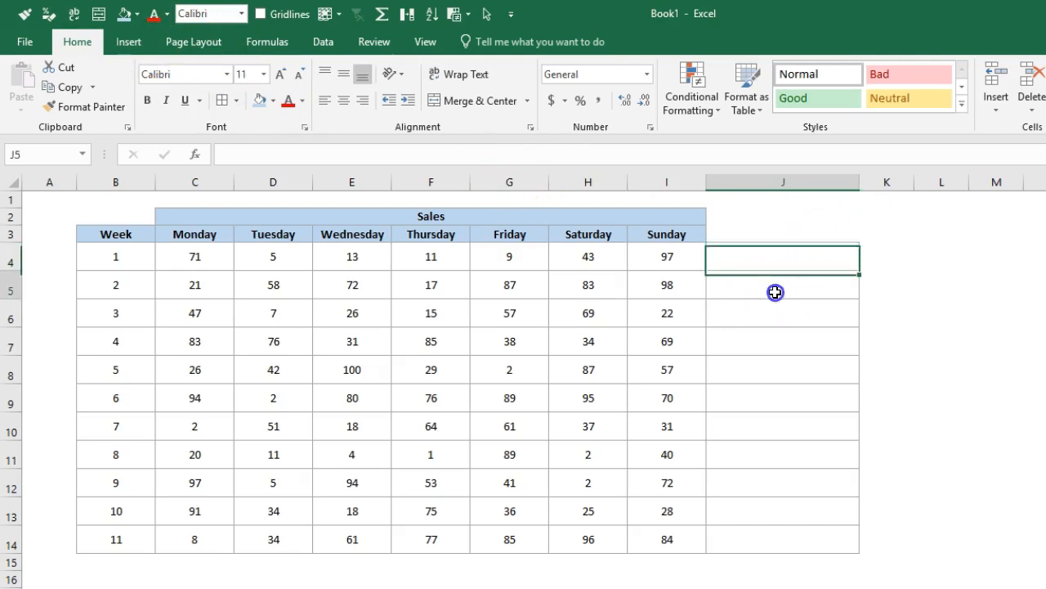
{"action": "left_click", "coordinate": [760, 249]}
{"action": "left_click", "coordinate": [790, 261]}
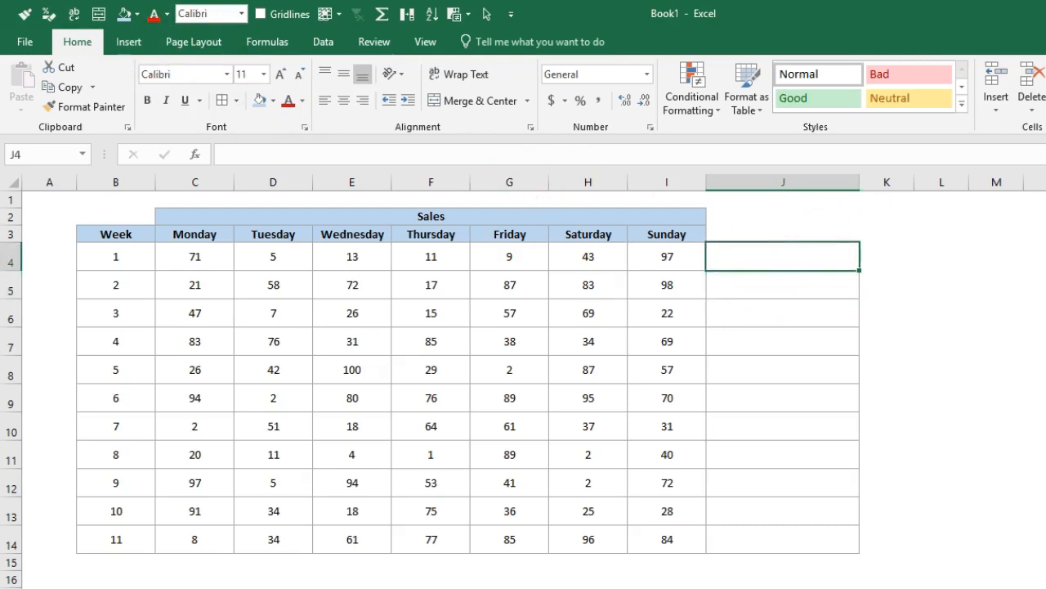
{"action": "left_click", "coordinate": [131, 41]}
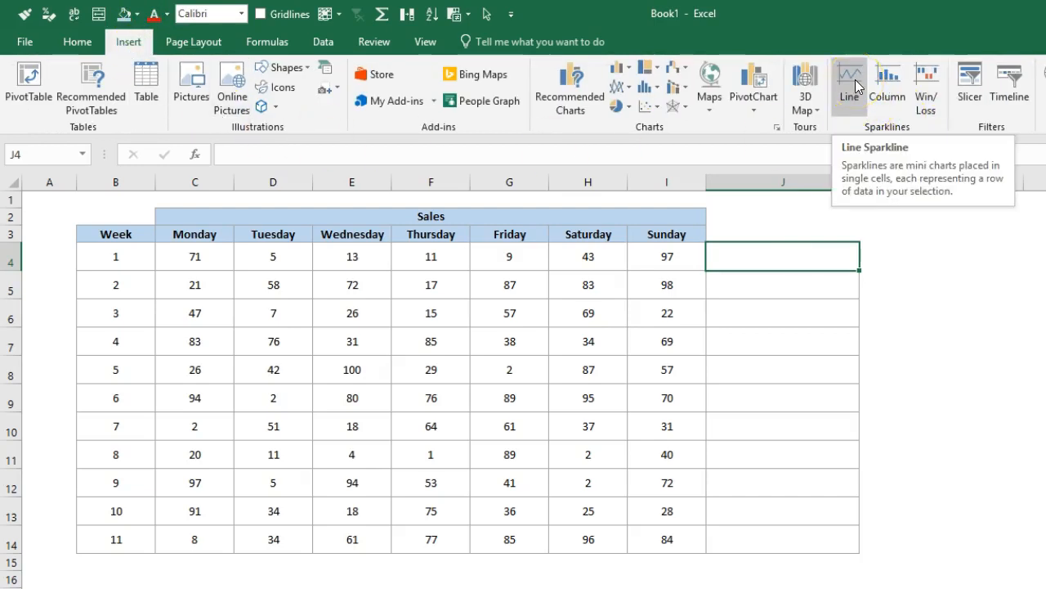
{"action": "left_click", "coordinate": [842, 97]}
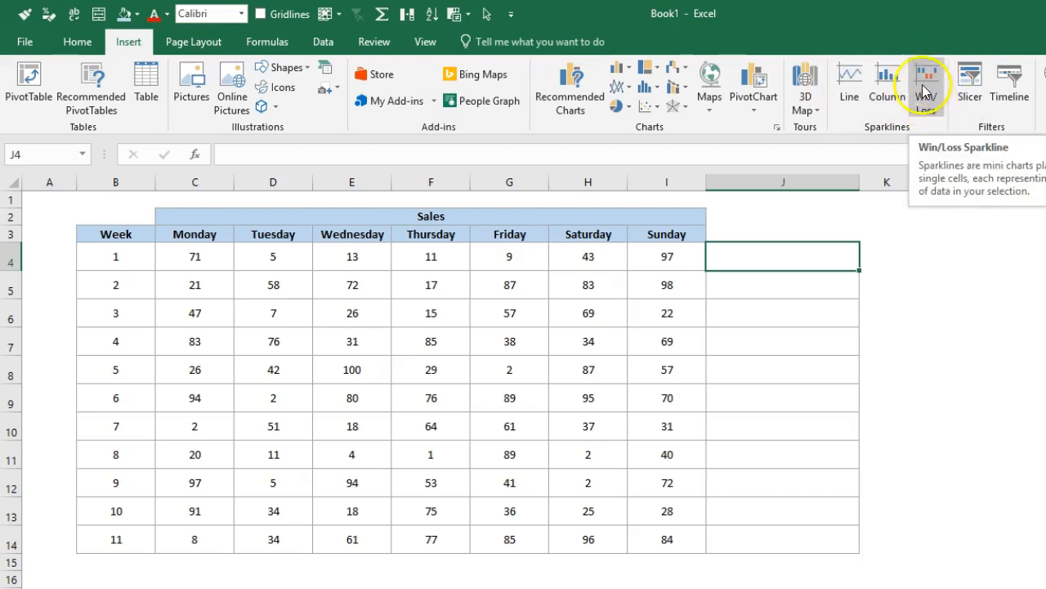
{"action": "left_click", "coordinate": [854, 98]}
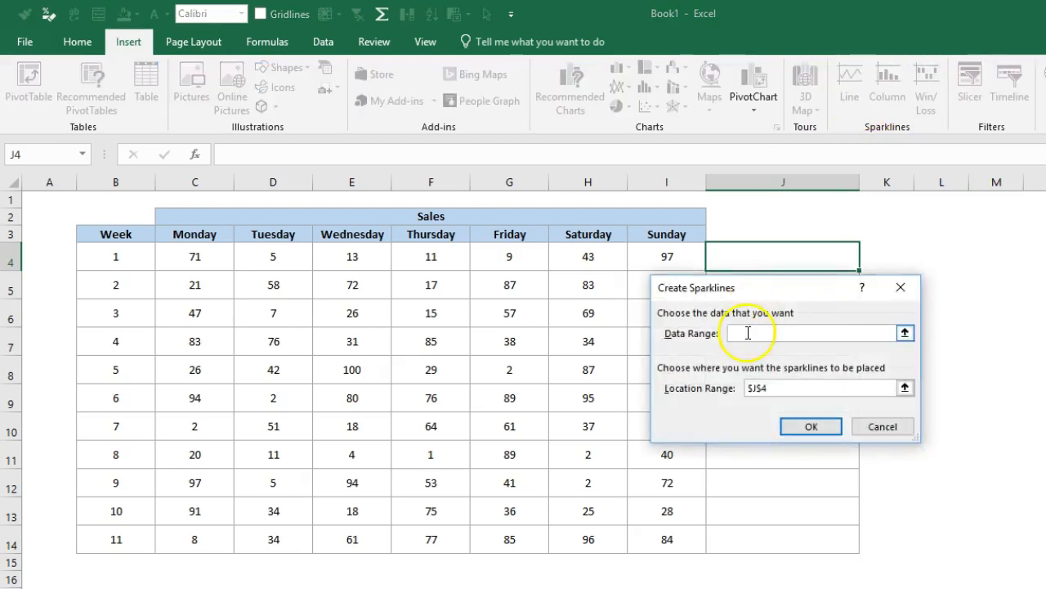
{"action": "left_click_drag", "start_coordinate": [196, 262], "coordinate": [646, 260]}
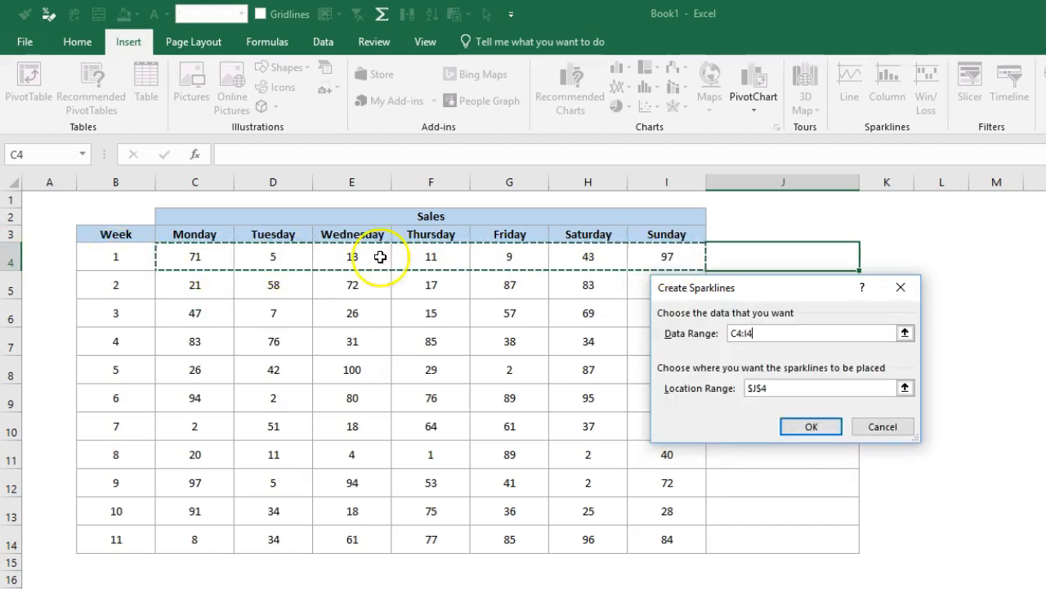
{"action": "left_click", "coordinate": [822, 427]}
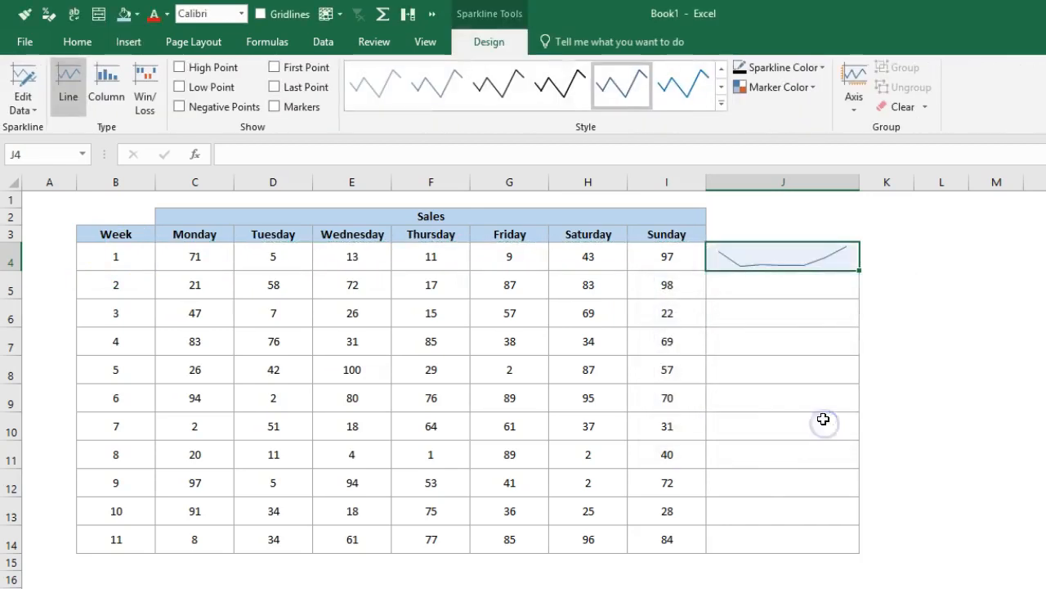
Fill the line sparkline from J4 down to J14 so every week has its own.
{"action": "left_click", "coordinate": [759, 285]}
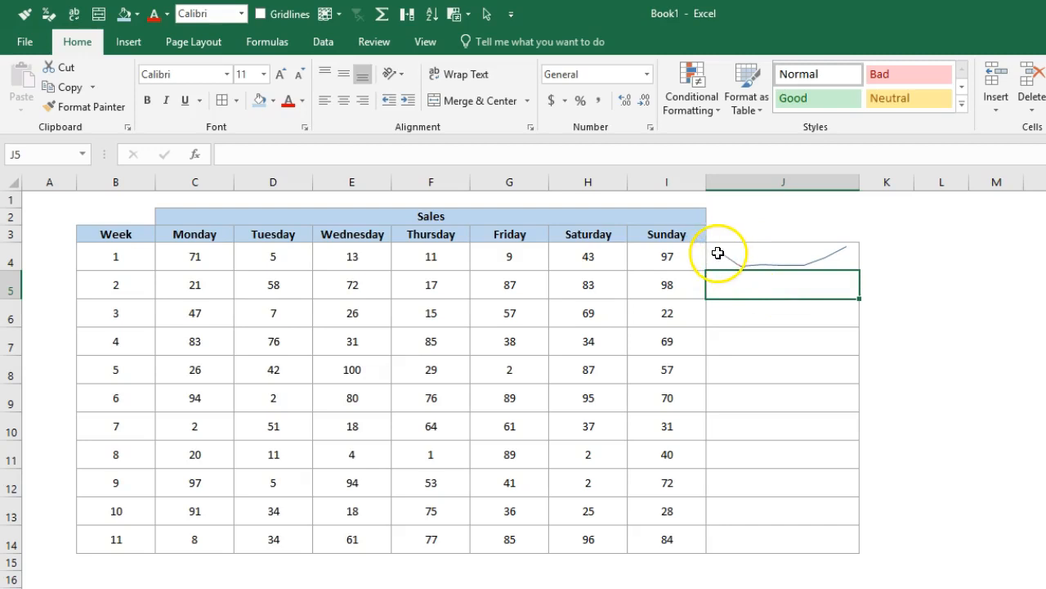
{"action": "left_click", "coordinate": [837, 252]}
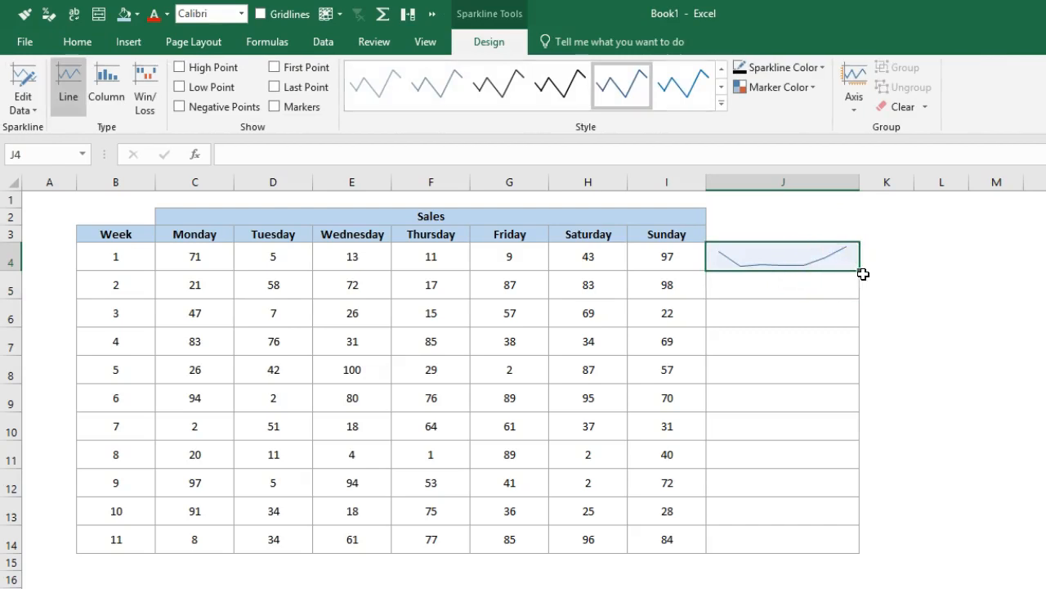
{"action": "left_click_drag", "start_coordinate": [857, 269], "coordinate": [858, 561]}
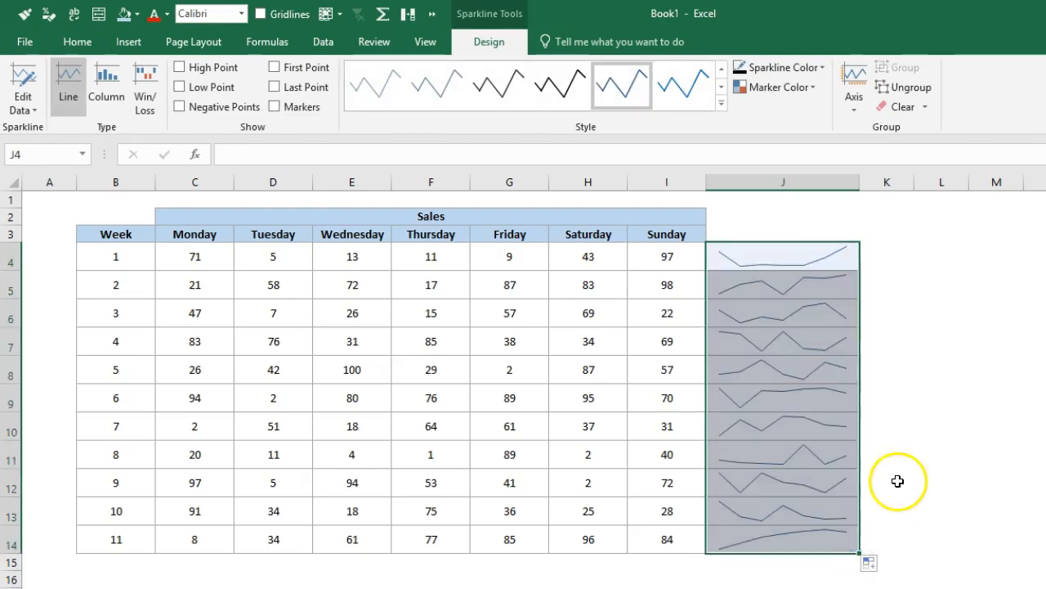
{"action": "left_click", "coordinate": [854, 305]}
{"action": "left_click", "coordinate": [819, 280]}
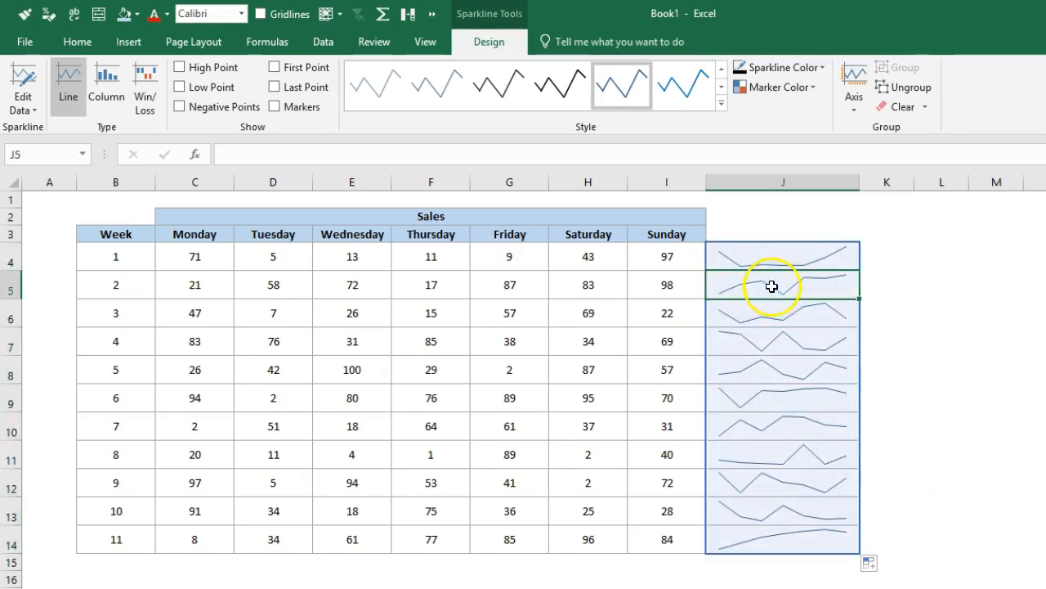
{"action": "left_click", "coordinate": [803, 451]}
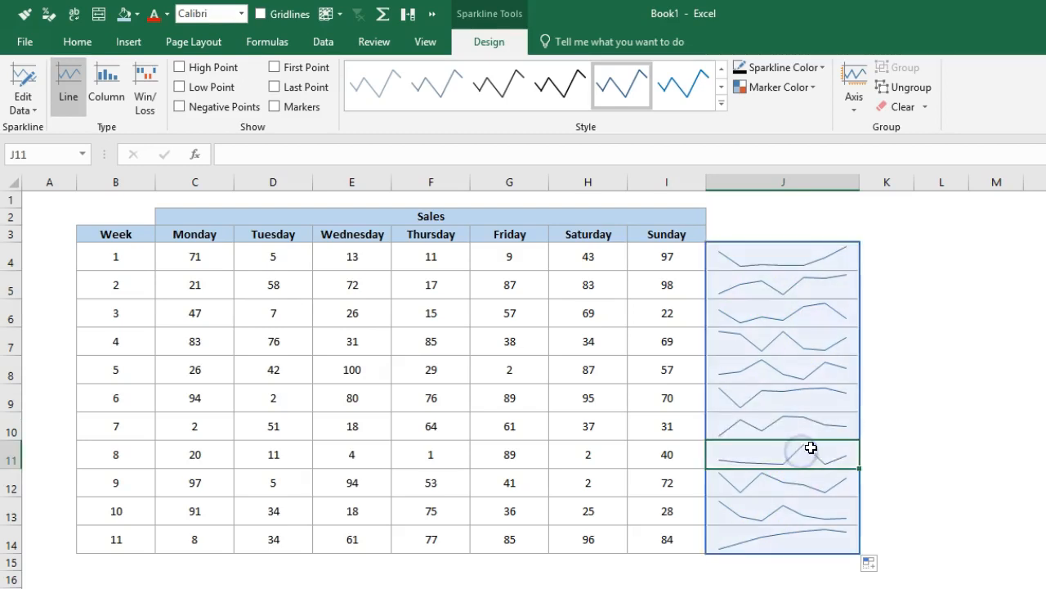
{"action": "left_click", "coordinate": [734, 546]}
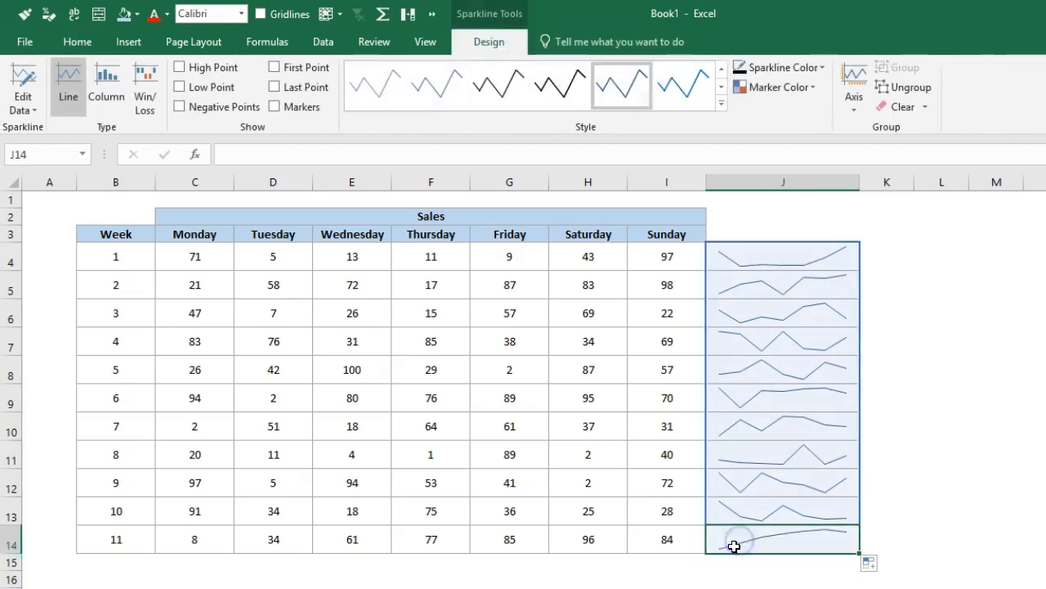
{"action": "left_click", "coordinate": [888, 516]}
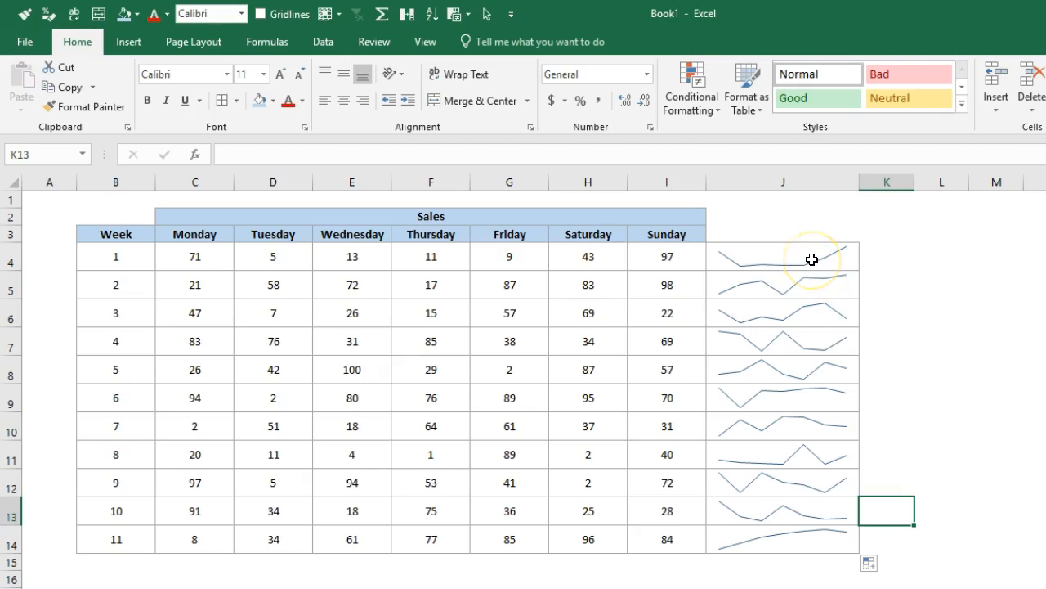
Try the High Point highlight on the sparkline group and replace it with the Negative Points highlight.
{"action": "left_click", "coordinate": [812, 259]}
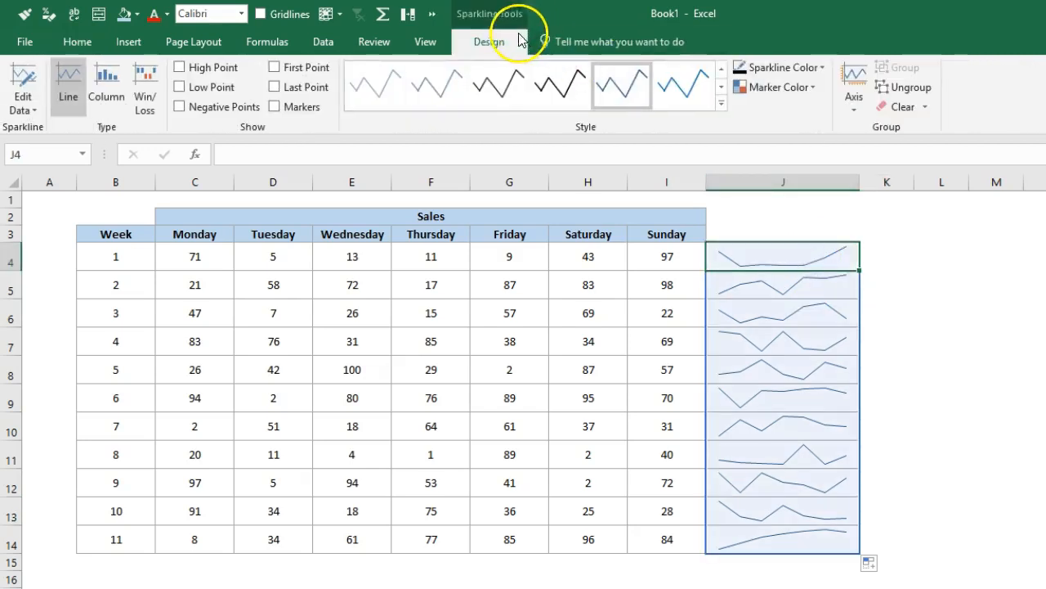
{"action": "left_click", "coordinate": [198, 68]}
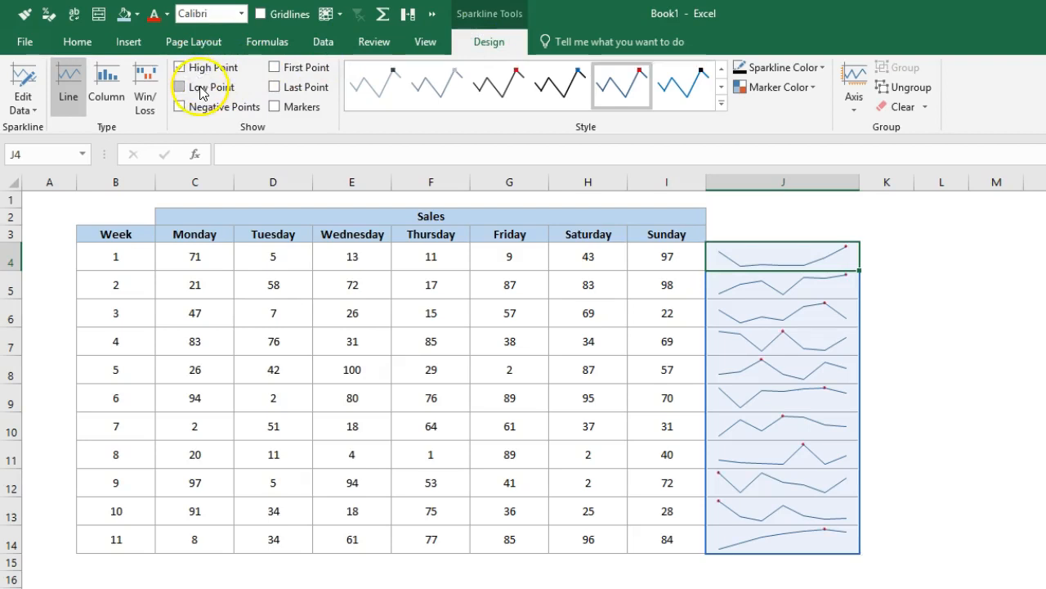
{"action": "left_click", "coordinate": [198, 70]}
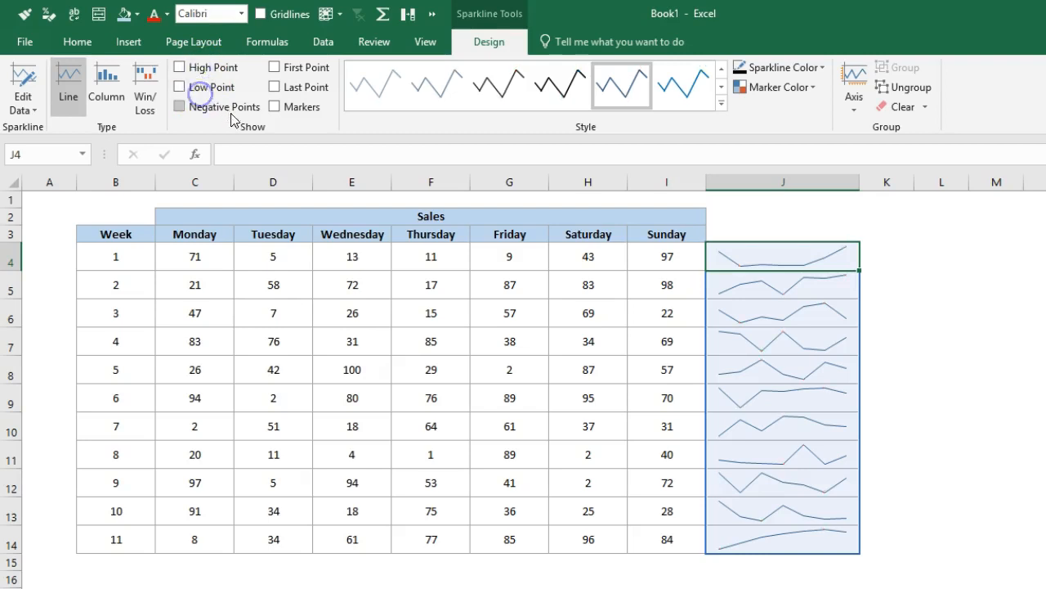
Try a negative Friday sales value for Week 1 in G4 and undo the entry.
{"action": "left_click", "coordinate": [498, 259]}
{"action": "type", "text": "-50"}
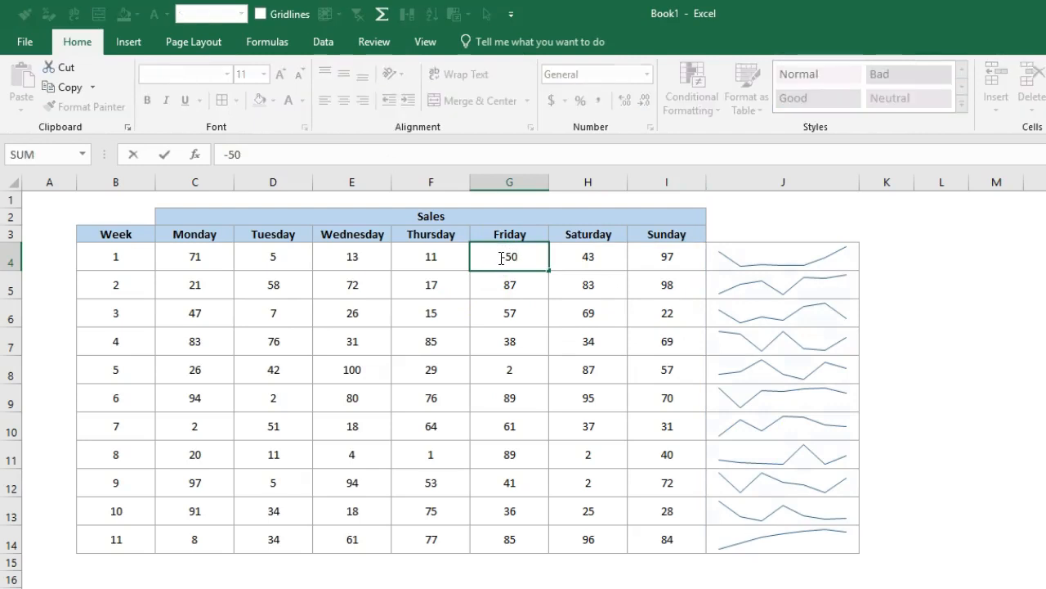
{"action": "key", "text": "Return"}
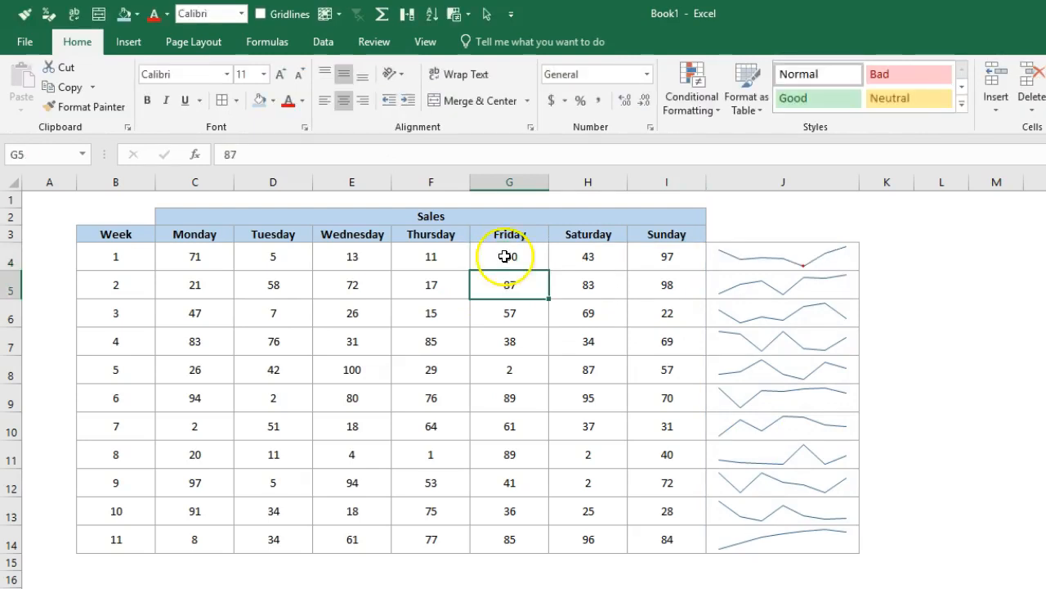
{"action": "key", "text": "ctrl+z"}
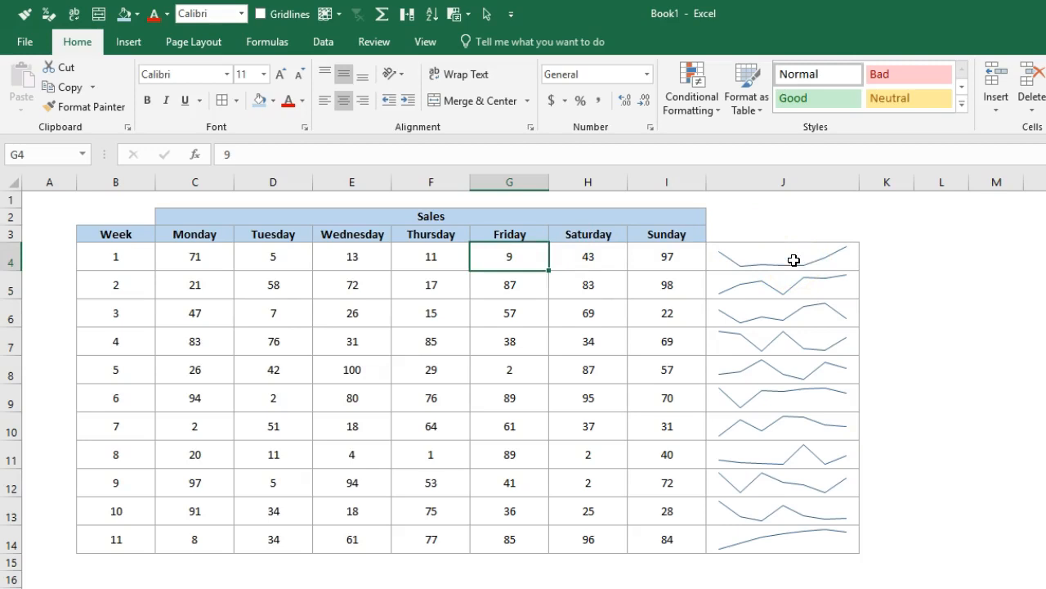
Turn off Negative Points and show Markers on all sparklines in J4:J14.
{"action": "left_click", "coordinate": [827, 255]}
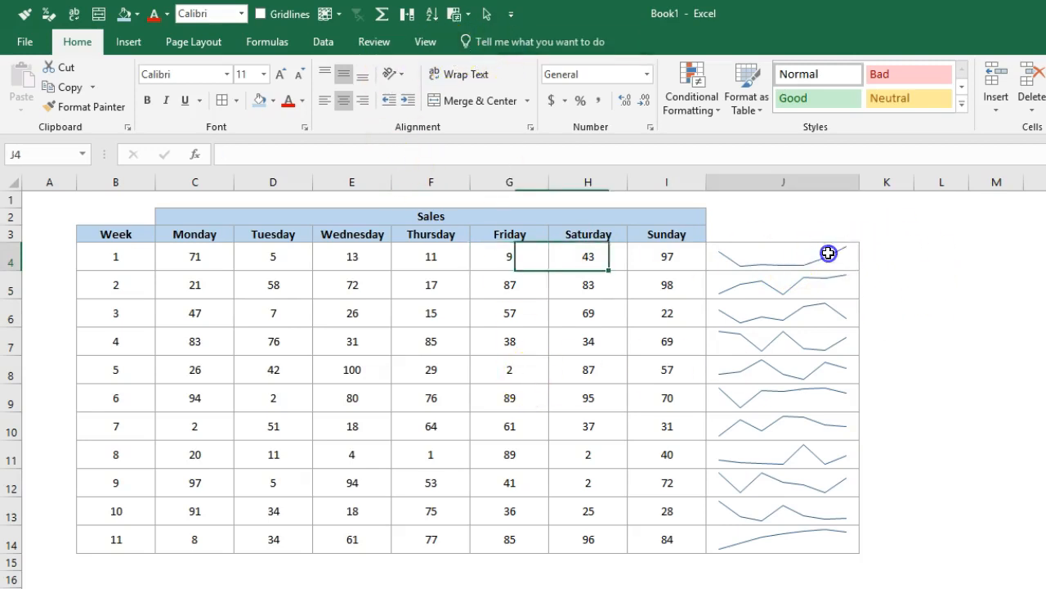
{"action": "left_click", "coordinate": [490, 41]}
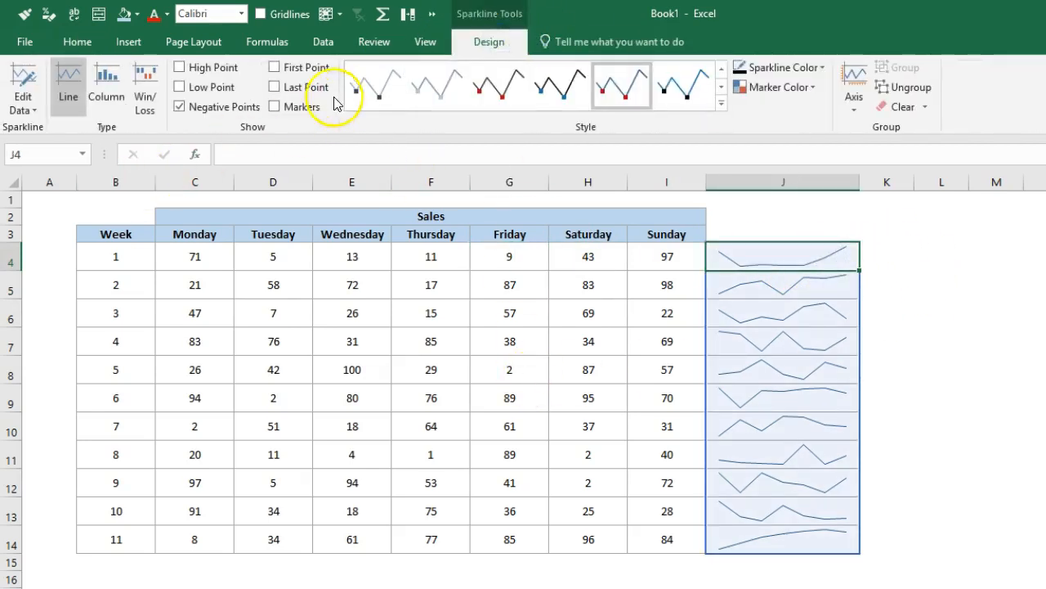
{"action": "left_click", "coordinate": [301, 76]}
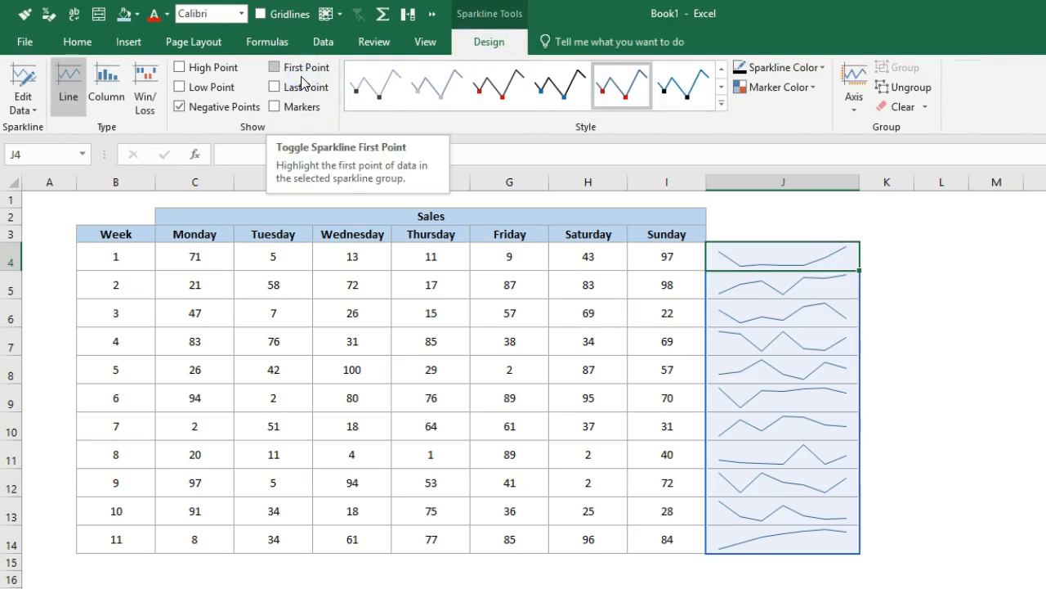
{"action": "left_click", "coordinate": [789, 258]}
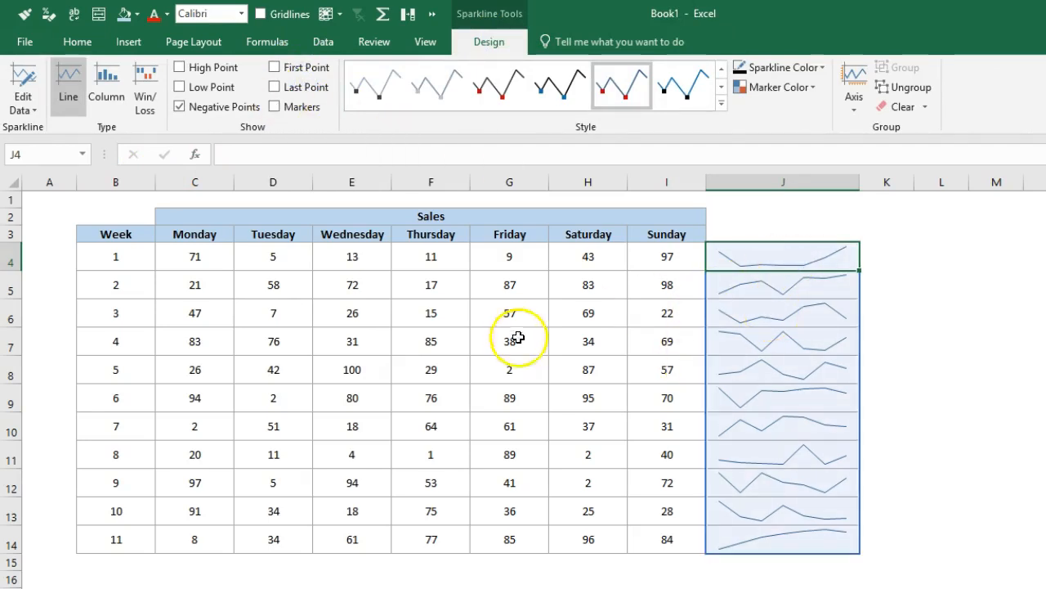
{"action": "left_click", "coordinate": [670, 341]}
{"action": "left_click_drag", "start_coordinate": [801, 259], "coordinate": [794, 539]}
{"action": "left_click", "coordinate": [252, 107]}
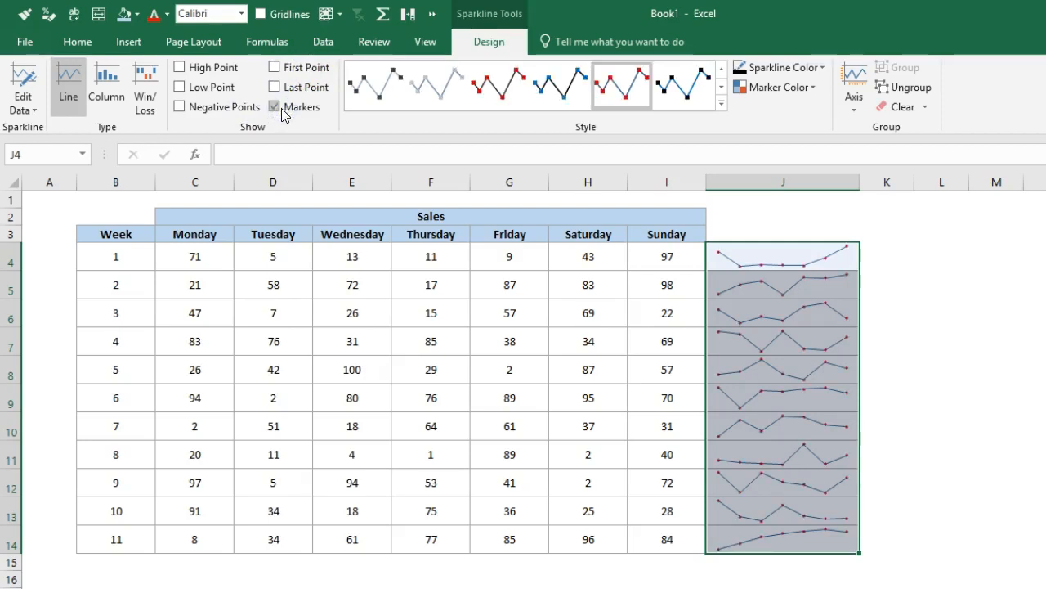
Try several preset sparkline styles on J4:J14 and settle on the gray one with gray markers.
{"action": "left_click", "coordinate": [351, 100]}
{"action": "left_click", "coordinate": [495, 87]}
{"action": "left_click", "coordinate": [558, 86]}
{"action": "left_click", "coordinate": [628, 86]}
{"action": "left_click", "coordinate": [691, 95]}
{"action": "left_click", "coordinate": [720, 92]}
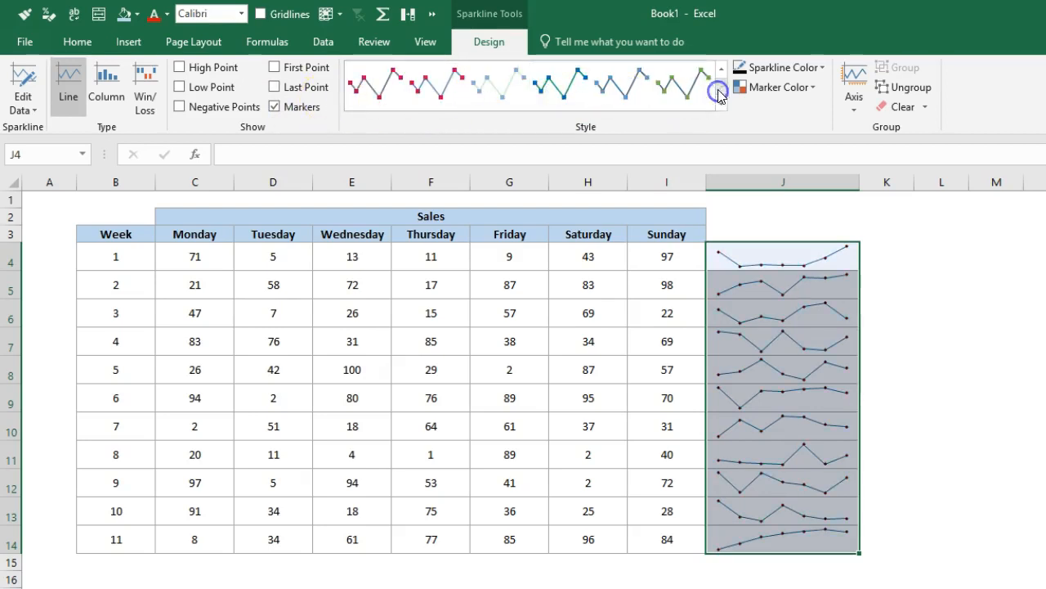
{"action": "left_click", "coordinate": [721, 103]}
{"action": "left_click", "coordinate": [562, 309]}
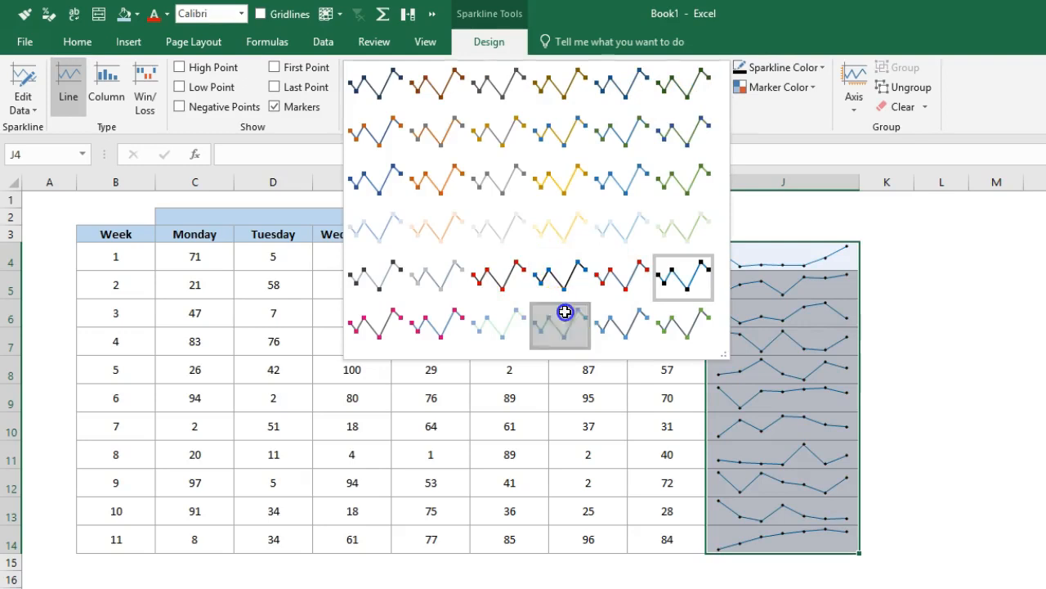
{"action": "left_click", "coordinate": [718, 103]}
{"action": "left_click", "coordinate": [483, 192]}
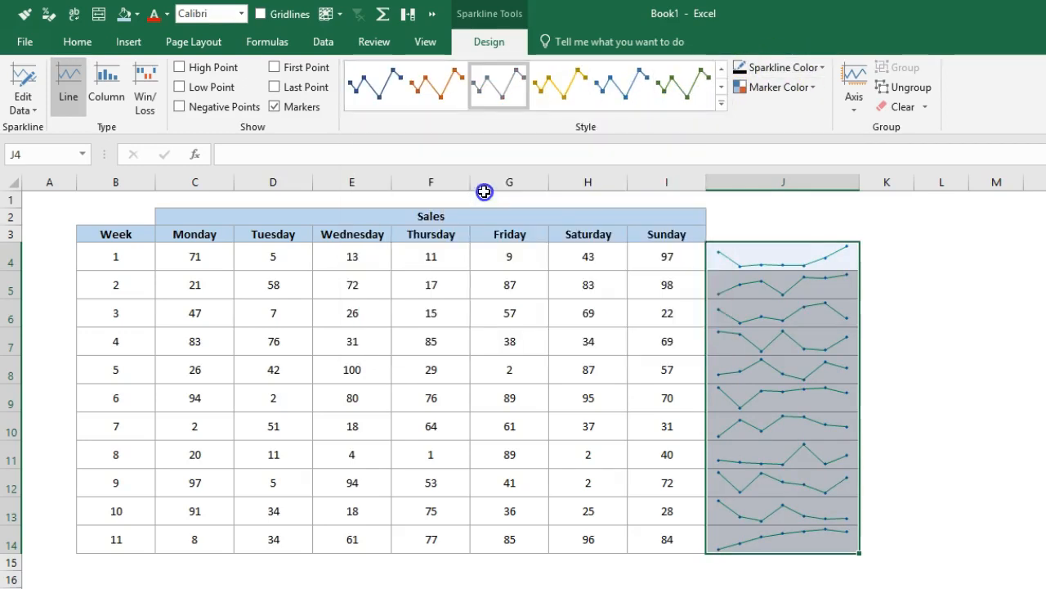
Look through the marker color choices for negative points, markers, high point and low point.
{"action": "left_click", "coordinate": [778, 87]}
{"action": "left_click", "coordinate": [793, 109]}
{"action": "left_click", "coordinate": [834, 128]}
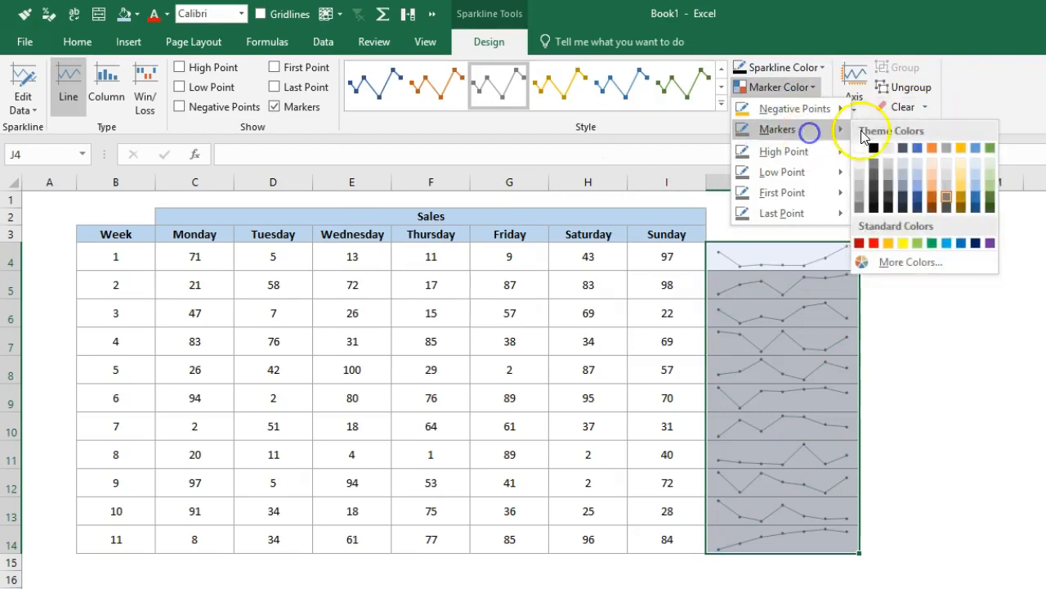
{"action": "left_click", "coordinate": [797, 151]}
{"action": "left_click", "coordinate": [826, 172]}
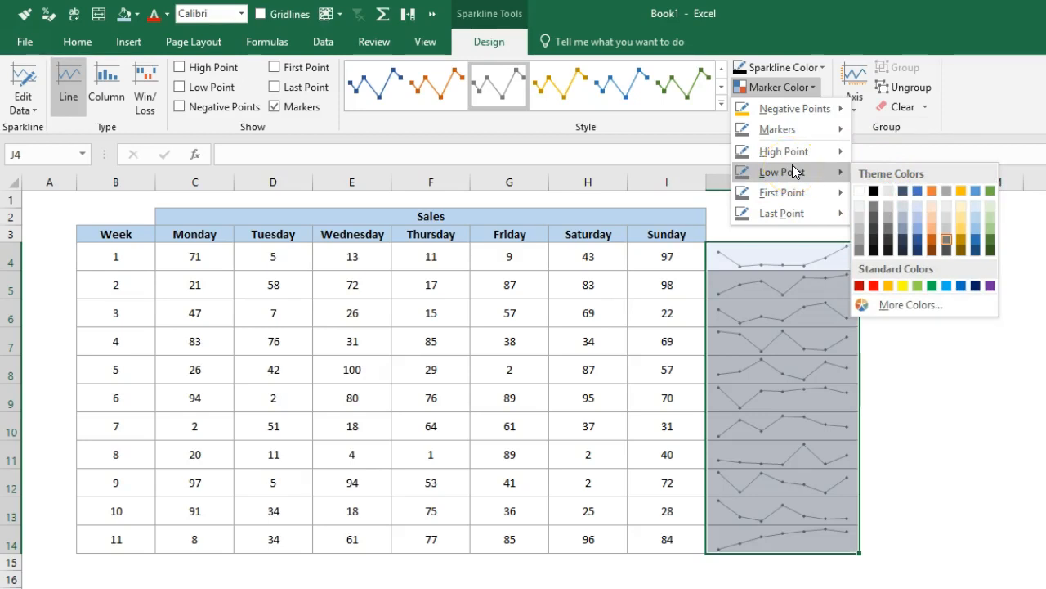
{"action": "left_click", "coordinate": [1038, 88]}
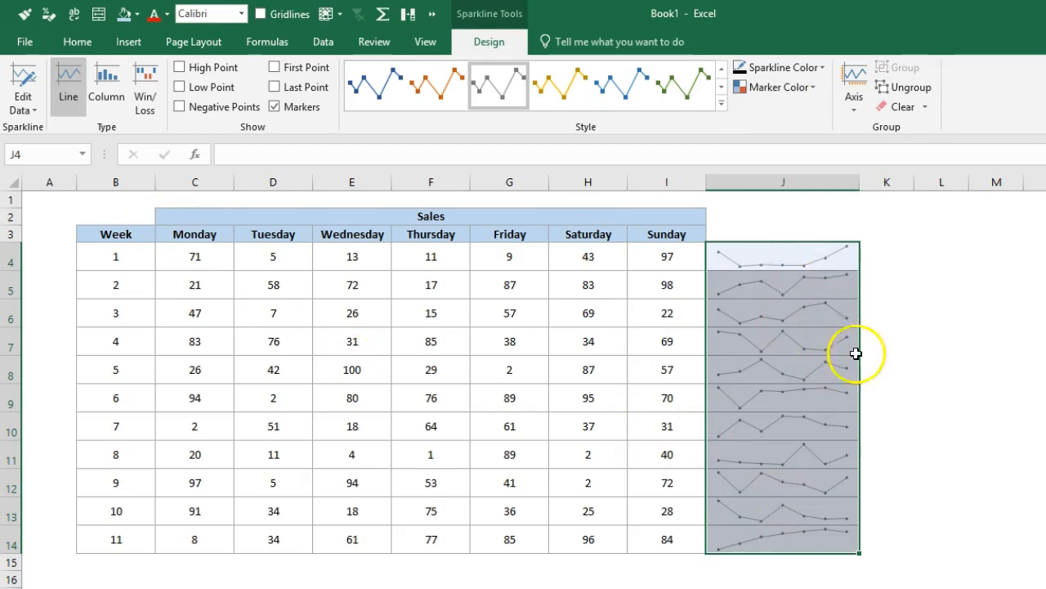
Clear the sparklines from J4:J14, undo the clearing, and reselect the whole sparkline range.
{"action": "left_click", "coordinate": [901, 110]}
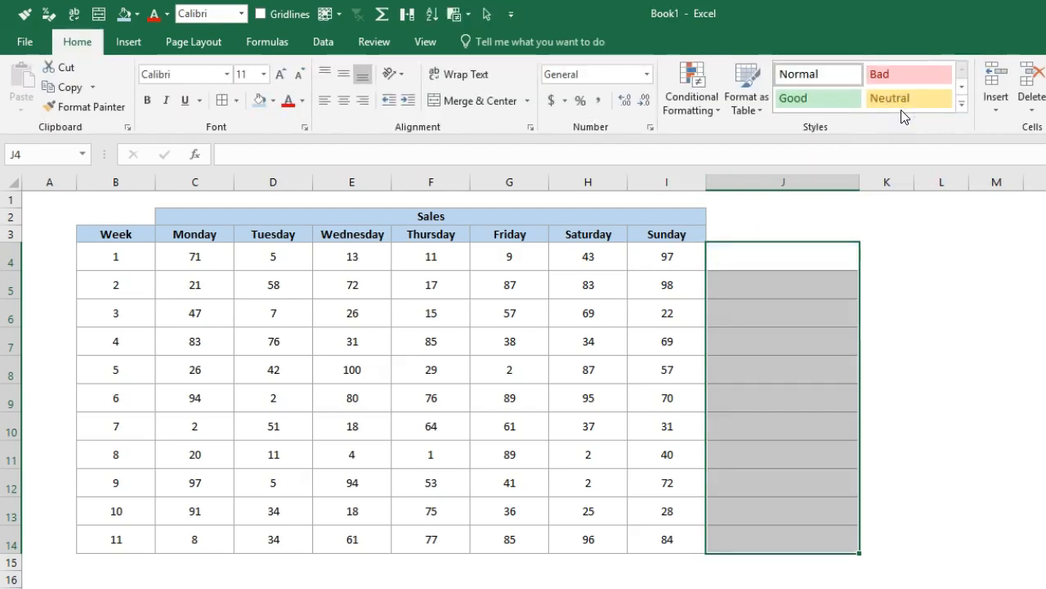
{"action": "key", "text": "ctrl+z"}
{"action": "left_click", "coordinate": [802, 335]}
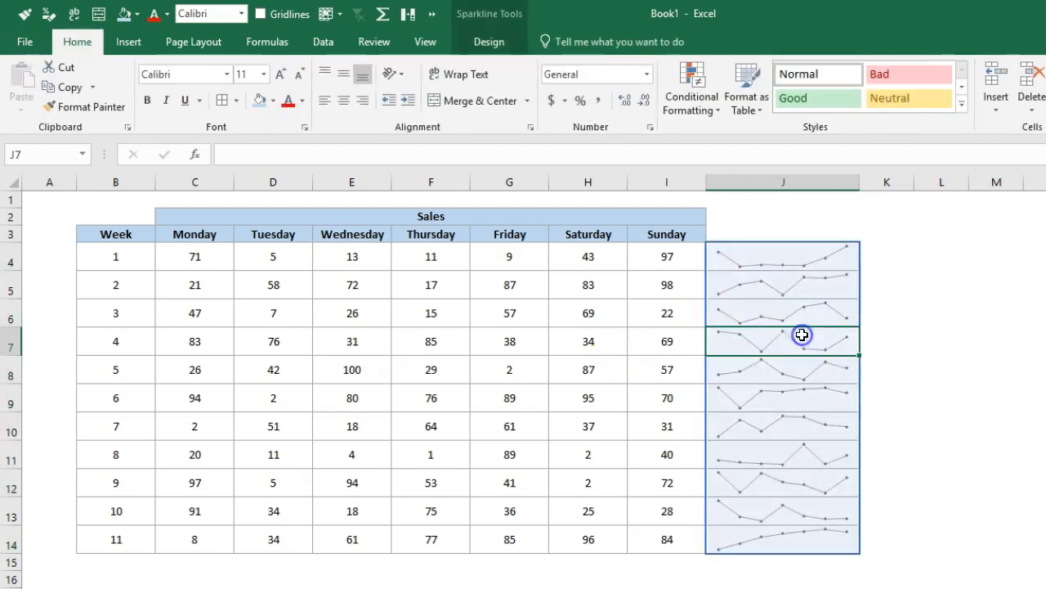
{"action": "left_click", "coordinate": [482, 45]}
{"action": "left_click_drag", "start_coordinate": [783, 258], "coordinate": [792, 536]}
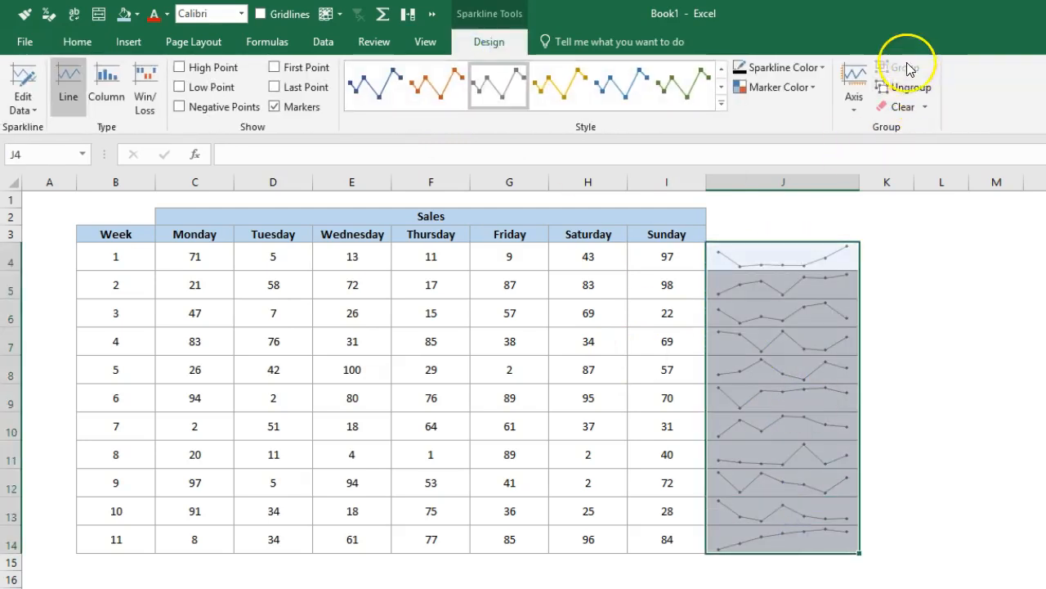
Ungroup the sparklines in J4:J14, undo the ungrouping, and select the sparkline in J4.
{"action": "left_click", "coordinate": [904, 97]}
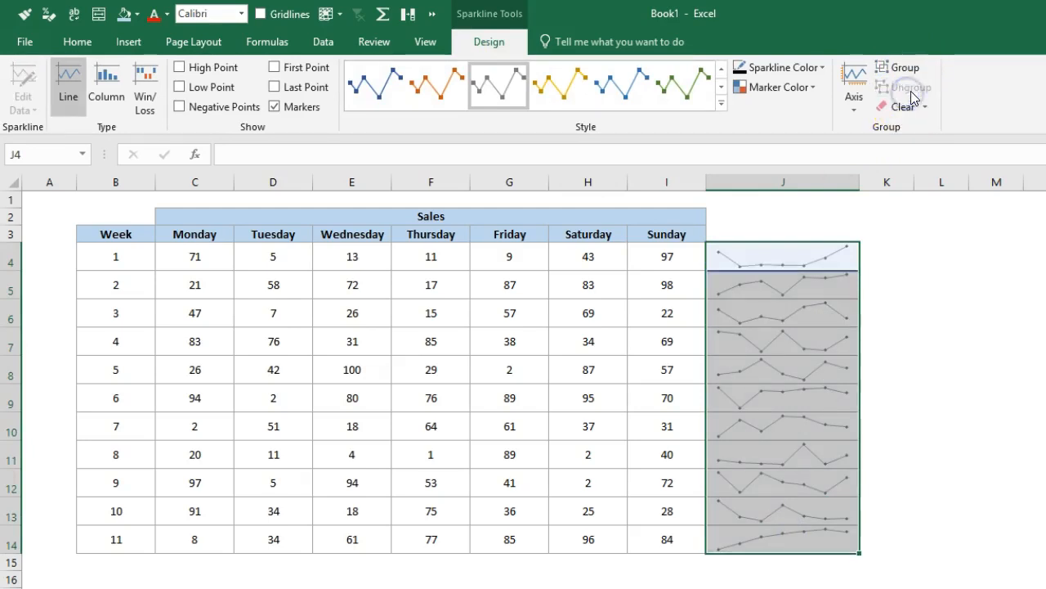
{"action": "left_click", "coordinate": [905, 315]}
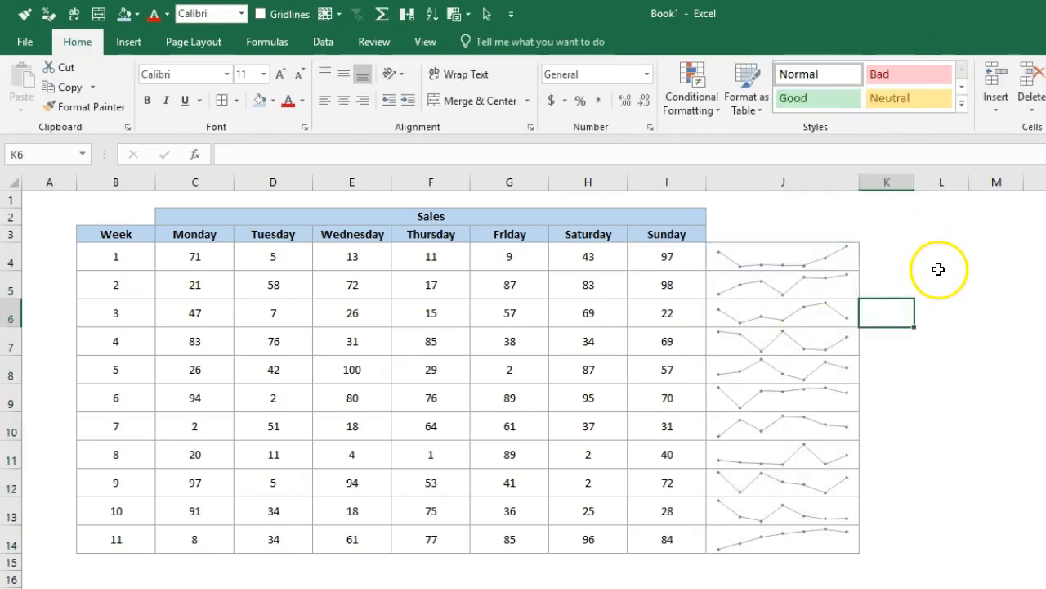
{"action": "key", "text": "ctrl+z"}
{"action": "left_click", "coordinate": [795, 255]}
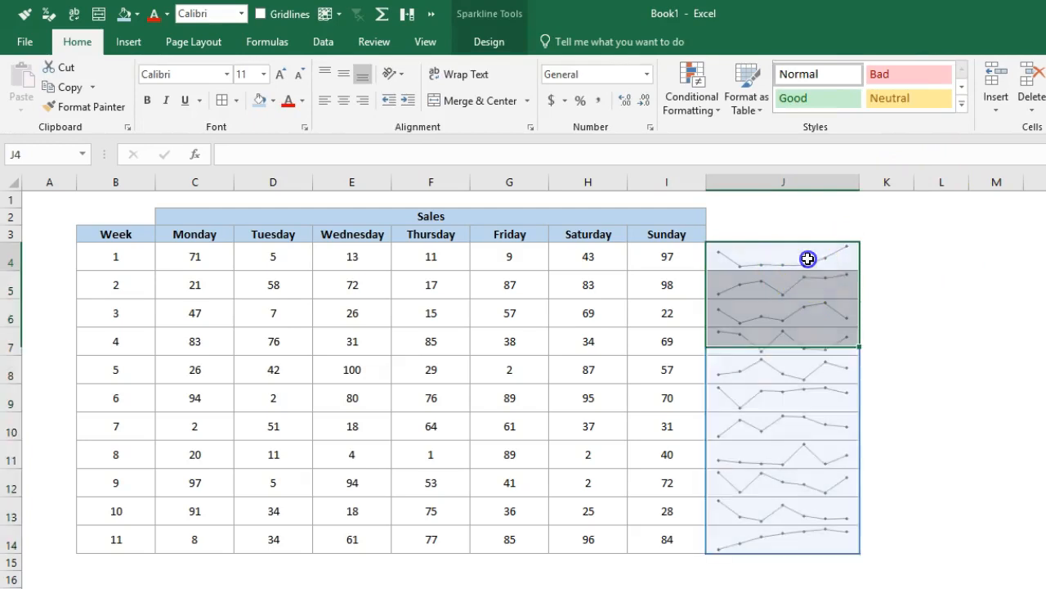
Try toggling First Point and Markers on the grouped sparklines, leaving Markers on.
{"action": "left_click", "coordinate": [476, 29]}
{"action": "left_click", "coordinate": [299, 70]}
{"action": "left_click", "coordinate": [292, 108]}
{"action": "left_click", "coordinate": [292, 108]}
{"action": "left_click_drag", "start_coordinate": [887, 458], "coordinate": [864, 434]}
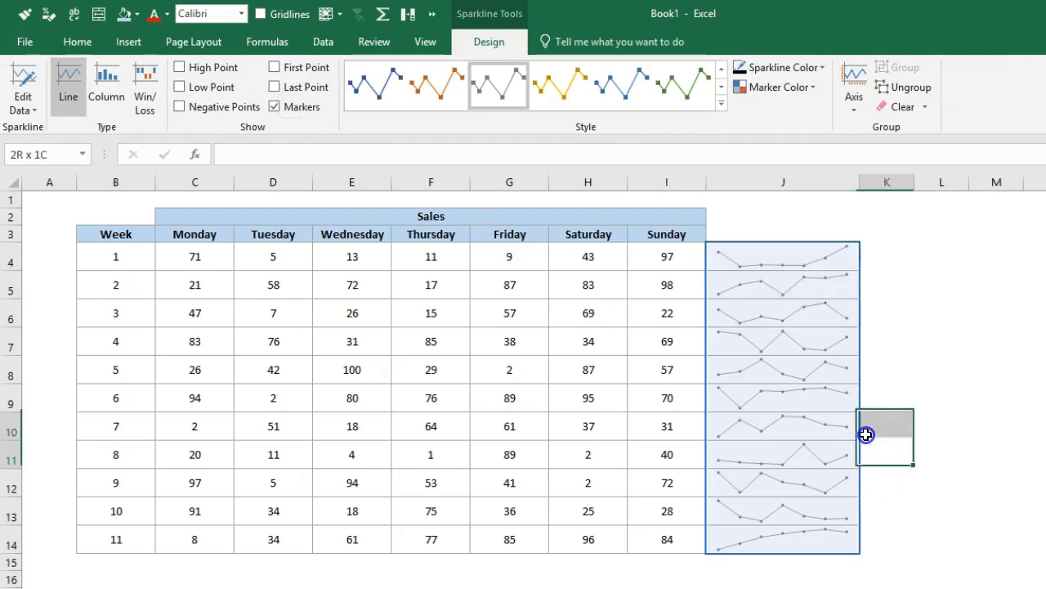
Ungroup the week 1 sparkline in J4 from the rest, toggle its Markers, and undo both changes.
{"action": "left_click", "coordinate": [786, 261]}
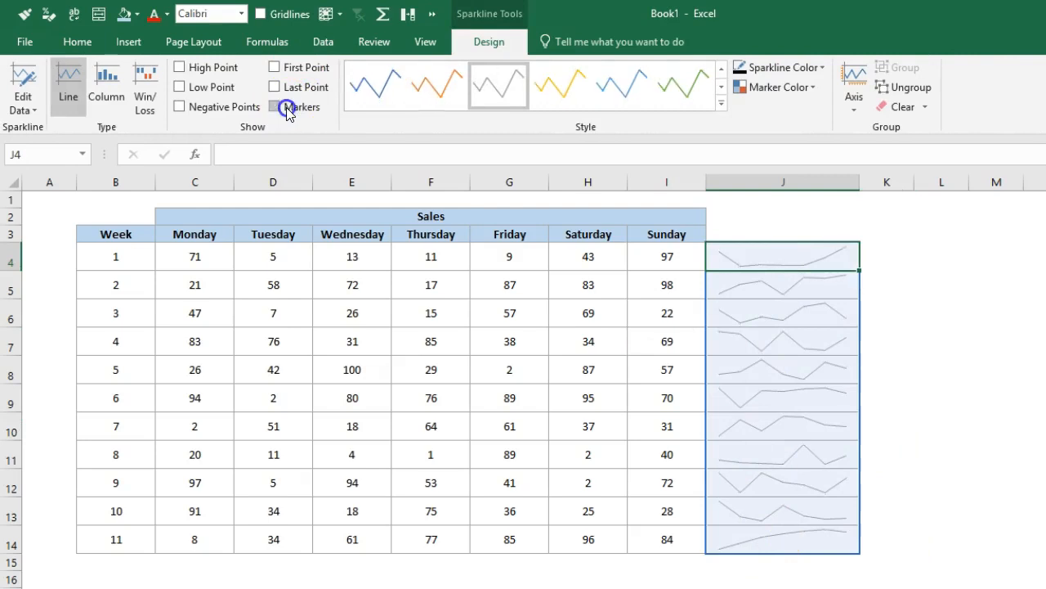
{"action": "left_click", "coordinate": [904, 87]}
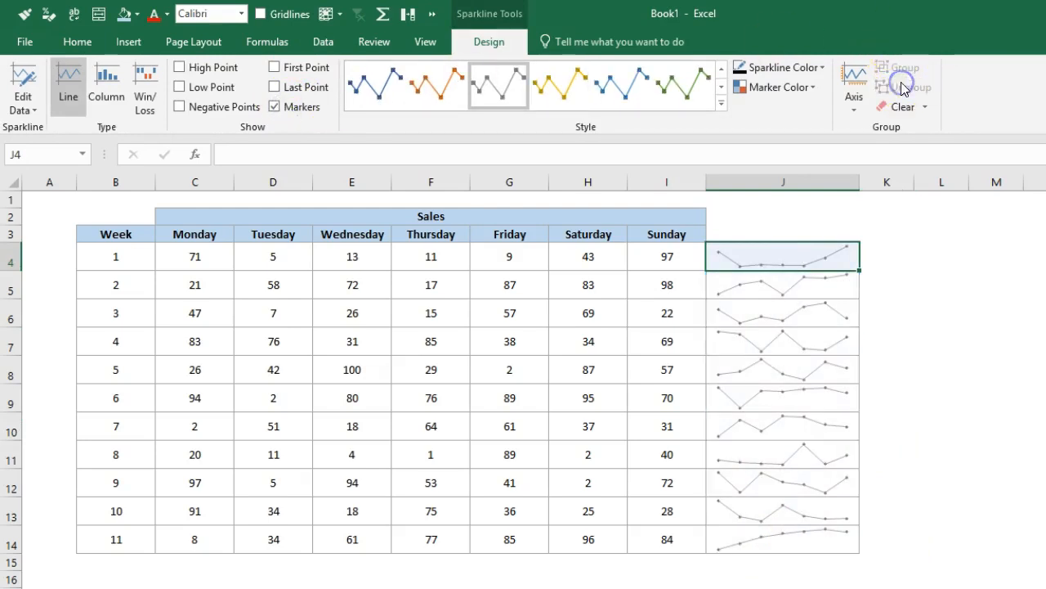
{"action": "left_click", "coordinate": [281, 113]}
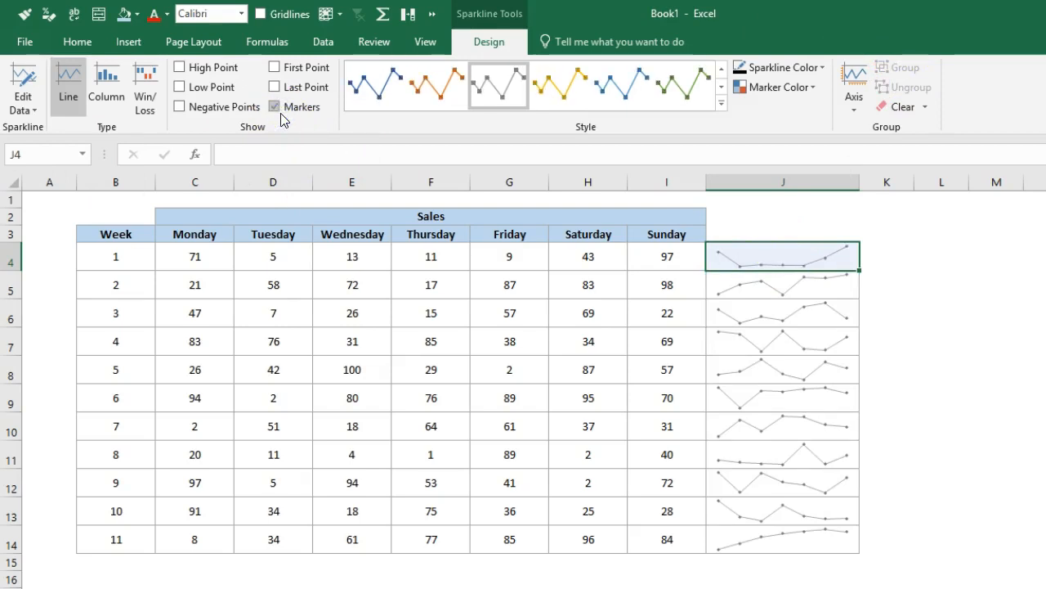
{"action": "key", "text": "ctrl+z"}
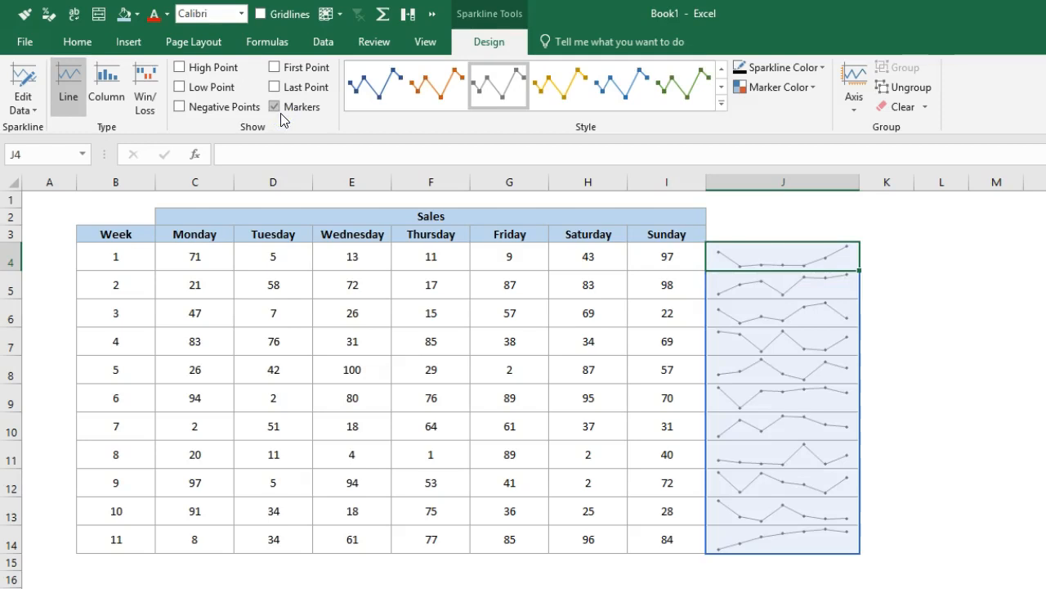
Convert all sparklines in J4:J14 to the Column type.
{"action": "left_click", "coordinate": [801, 302]}
{"action": "mouse_move", "coordinate": [804, 262]}
{"action": "left_mouse_down"}
{"action": "mouse_move", "coordinate": [750, 513]}
{"action": "mouse_move", "coordinate": [767, 526]}
{"action": "left_mouse_up"}
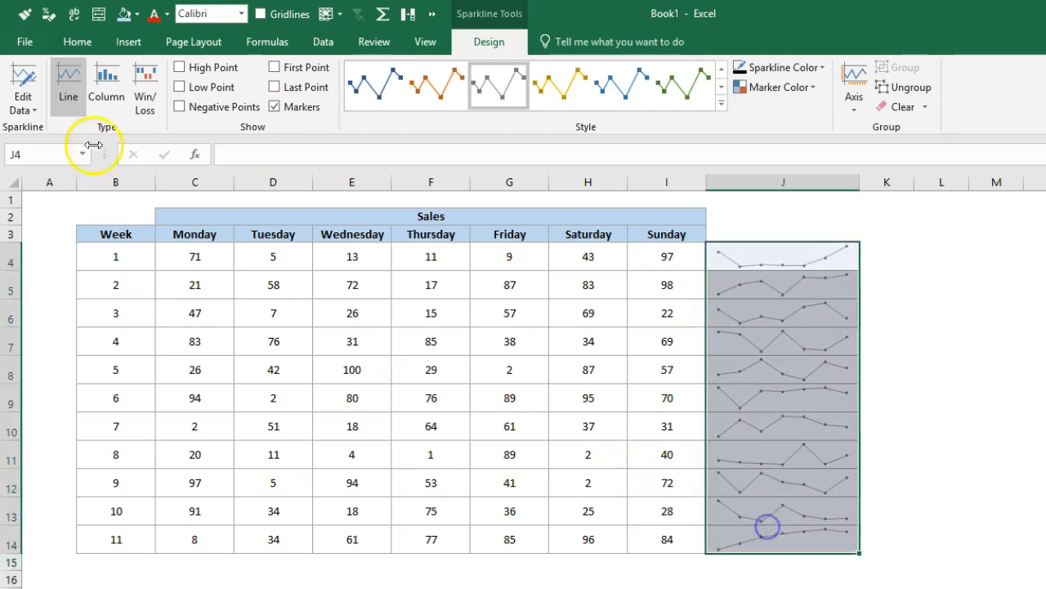
{"action": "left_click", "coordinate": [105, 86]}
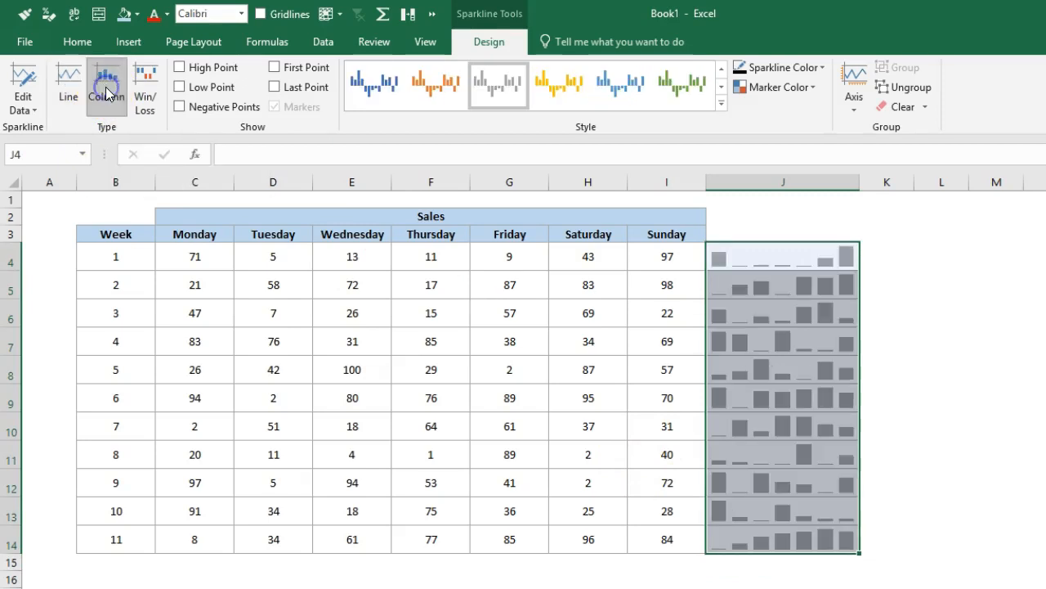
Show the High Point on the column sparklines and set its marker color to red.
{"action": "left_click", "coordinate": [217, 69]}
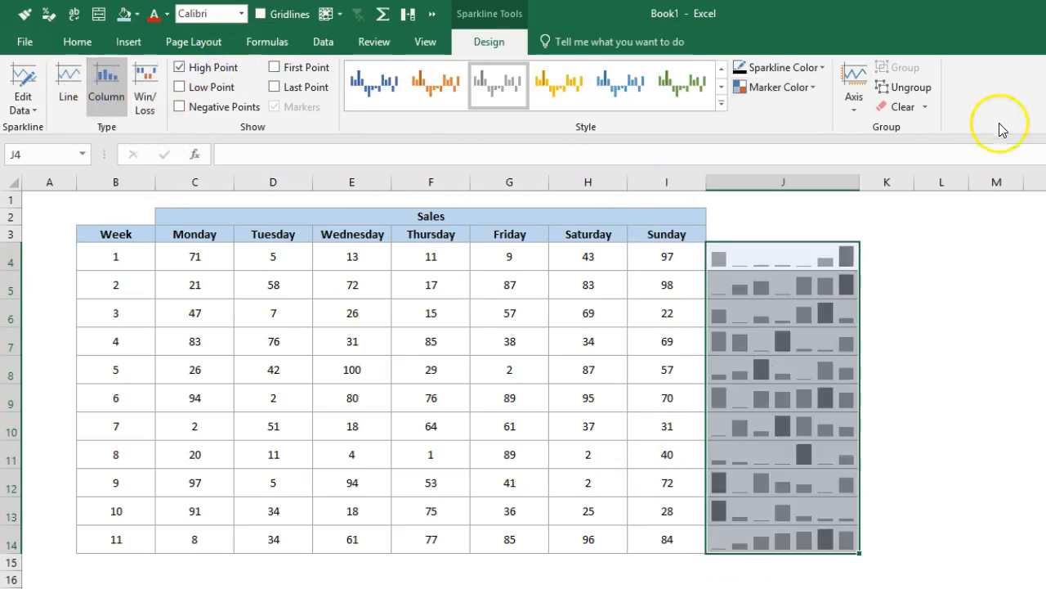
{"action": "left_click", "coordinate": [802, 88]}
{"action": "mouse_move", "coordinate": [797, 151]}
{"action": "left_click", "coordinate": [874, 265]}
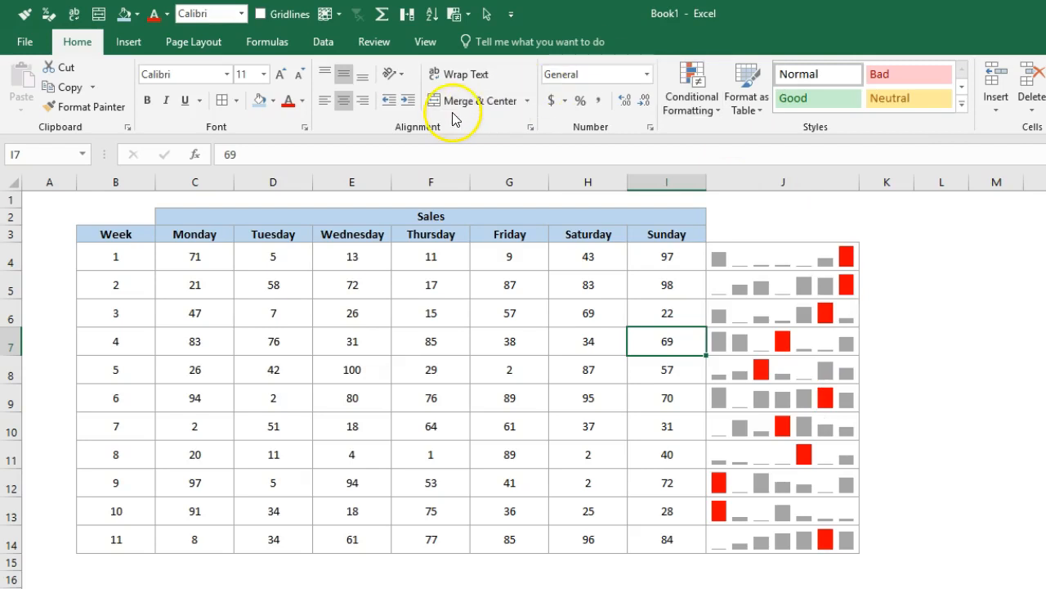
Show the Low Point on the sparklines in J4:J14 and set its marker color to the green theme color.
{"action": "left_click_drag", "start_coordinate": [755, 245], "coordinate": [760, 545]}
{"action": "left_click", "coordinate": [220, 90]}
{"action": "left_click", "coordinate": [788, 85]}
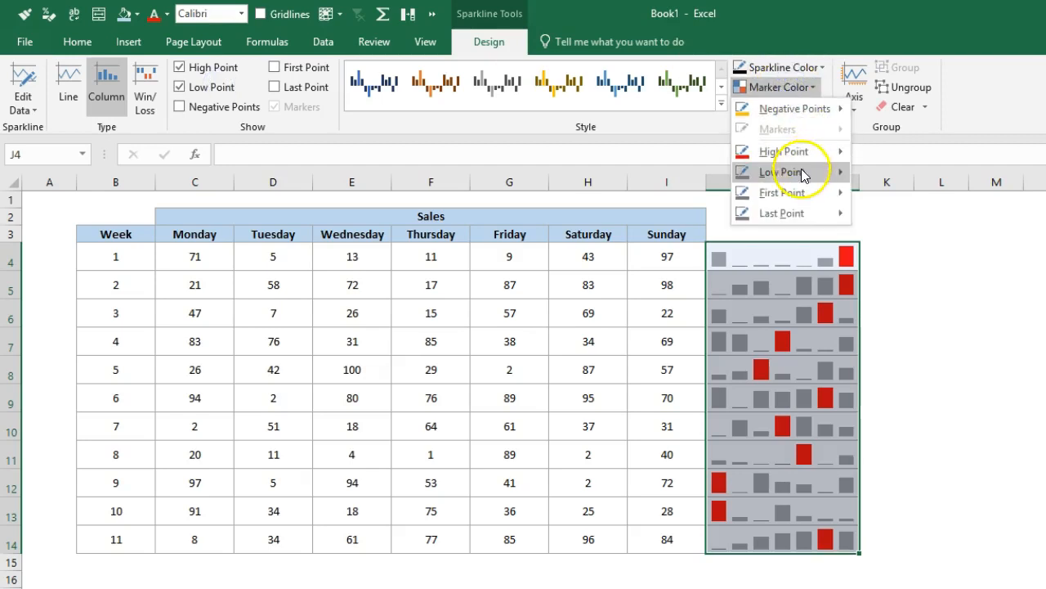
{"action": "mouse_move", "coordinate": [799, 172]}
{"action": "left_click", "coordinate": [988, 191]}
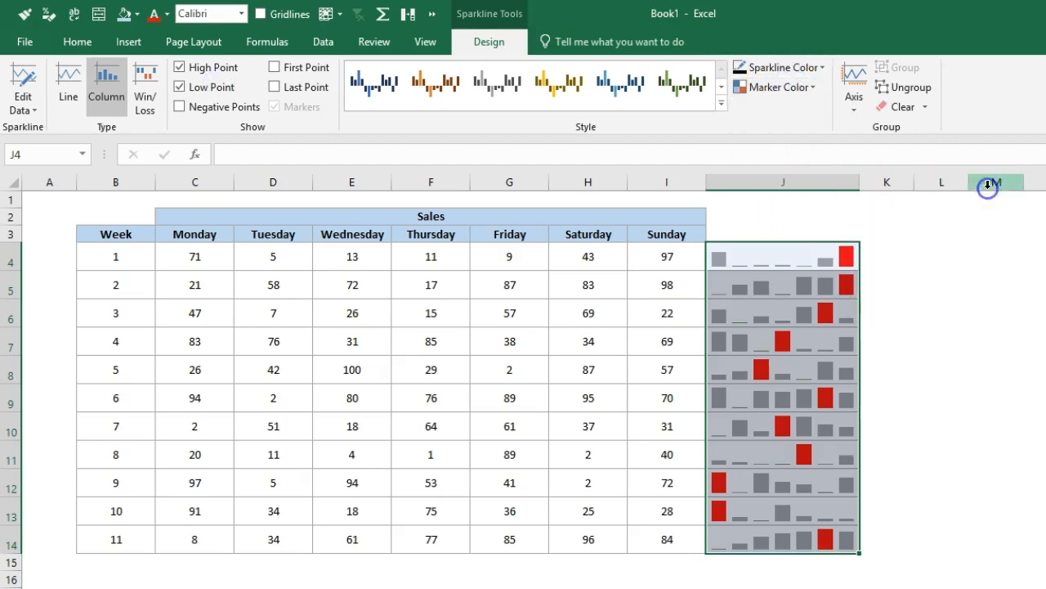
Try a lighter orange theme color for the Low Point markers of J4:J14.
{"action": "left_click", "coordinate": [778, 87]}
{"action": "mouse_move", "coordinate": [797, 154]}
{"action": "mouse_move", "coordinate": [800, 173]}
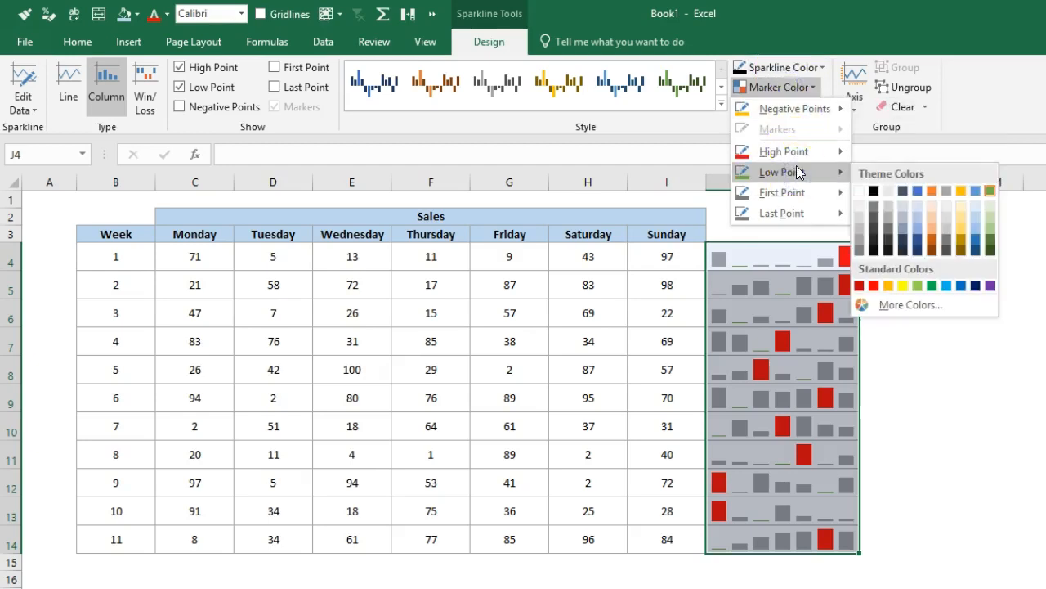
{"action": "left_click", "coordinate": [933, 232]}
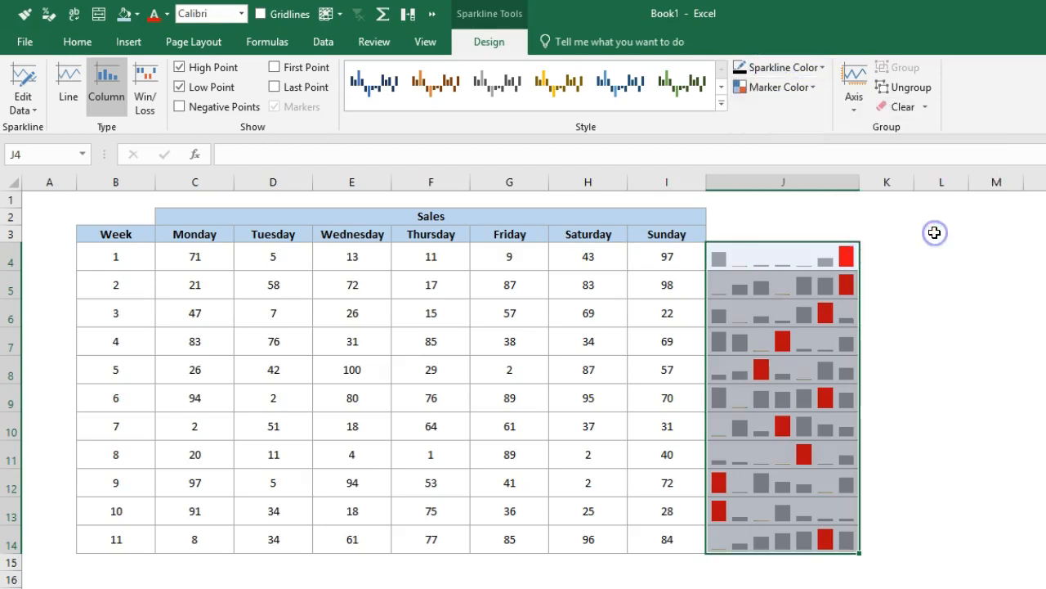
Turn off High Point for J4:J14 and set the Low Point color to the green theme color.
{"action": "left_click", "coordinate": [179, 68]}
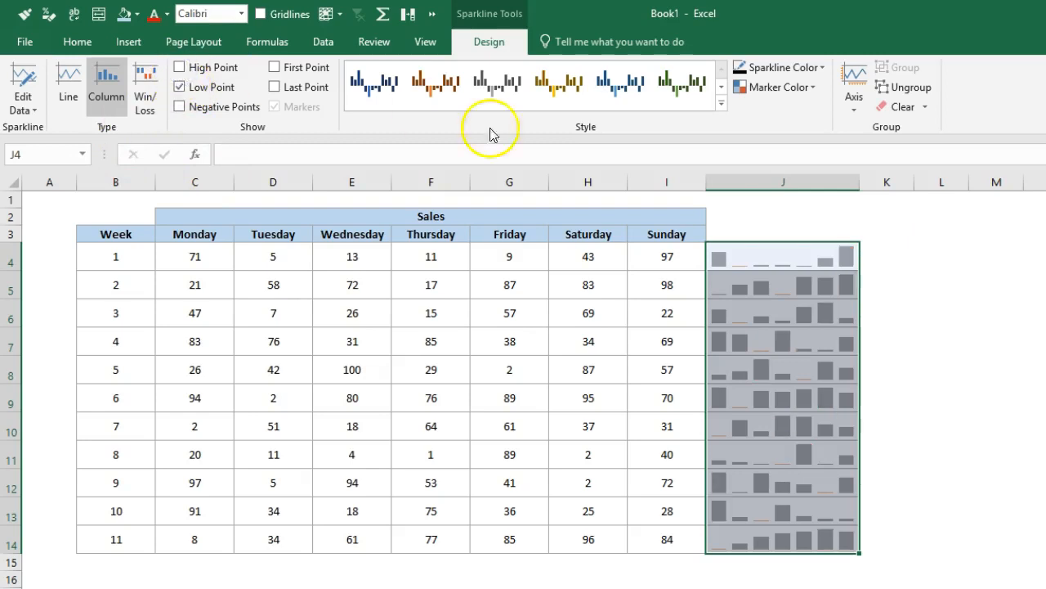
{"action": "left_click", "coordinate": [811, 90]}
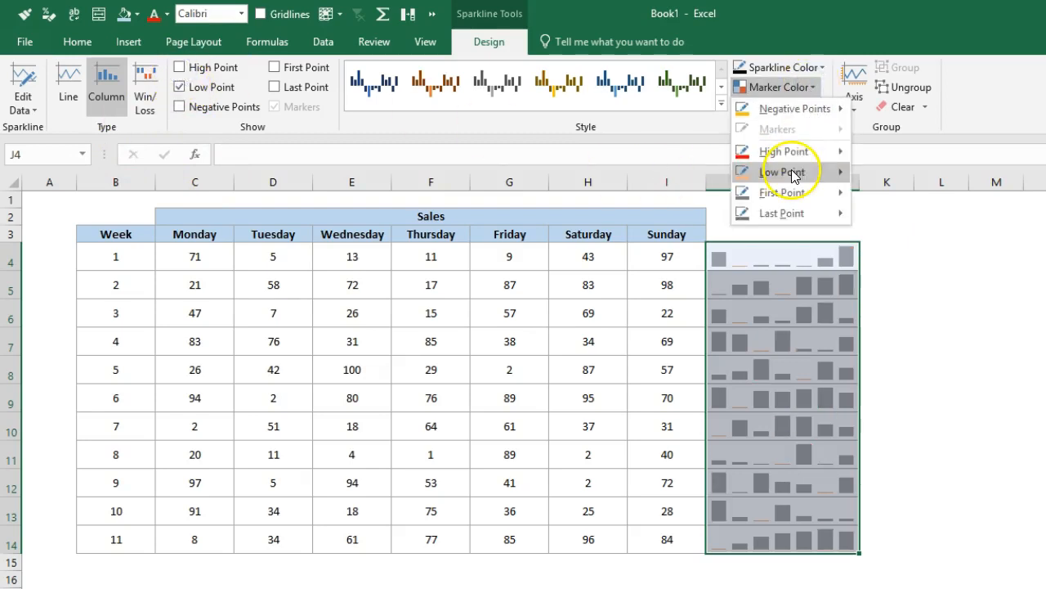
{"action": "mouse_move", "coordinate": [792, 174]}
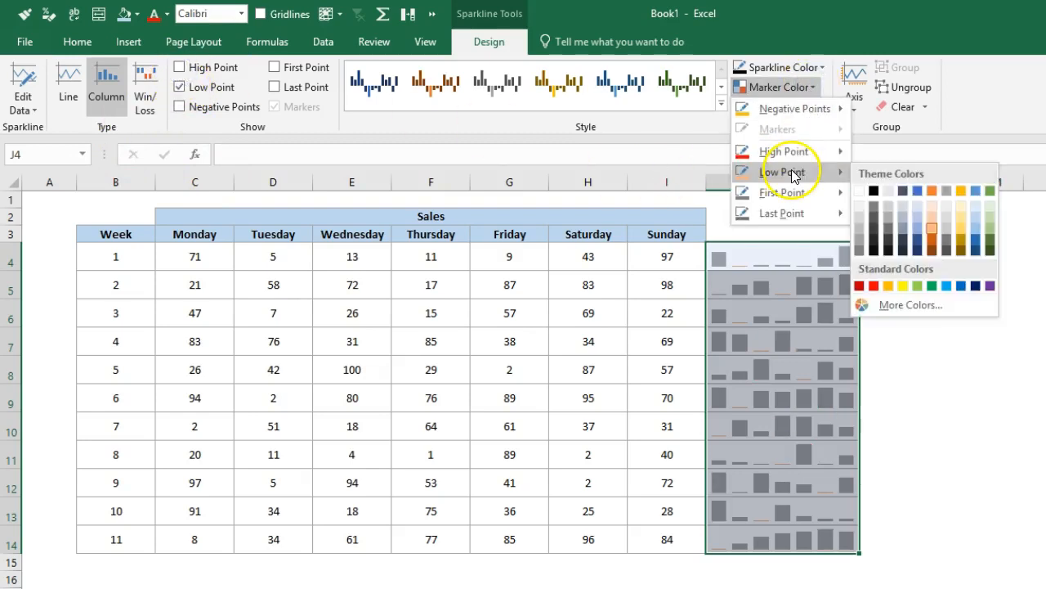
{"action": "left_click", "coordinate": [990, 198]}
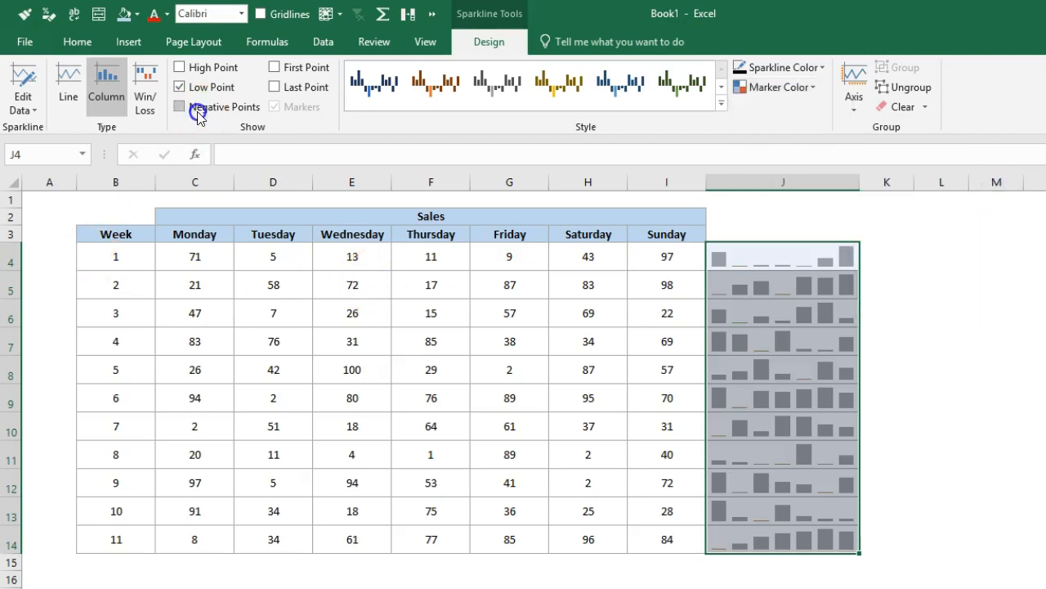
Enter -100 as week 1's Sunday sales in I4 to test its sparkline, and undo the entry.
{"action": "left_click", "coordinate": [671, 257]}
{"action": "type", "text": "-10"}
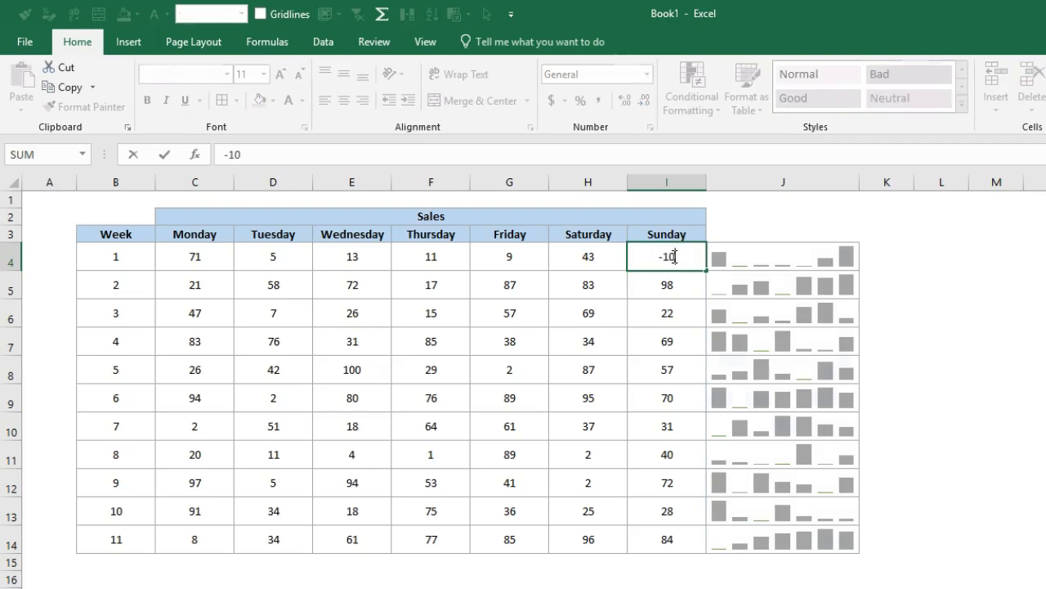
{"action": "key", "text": "Return"}
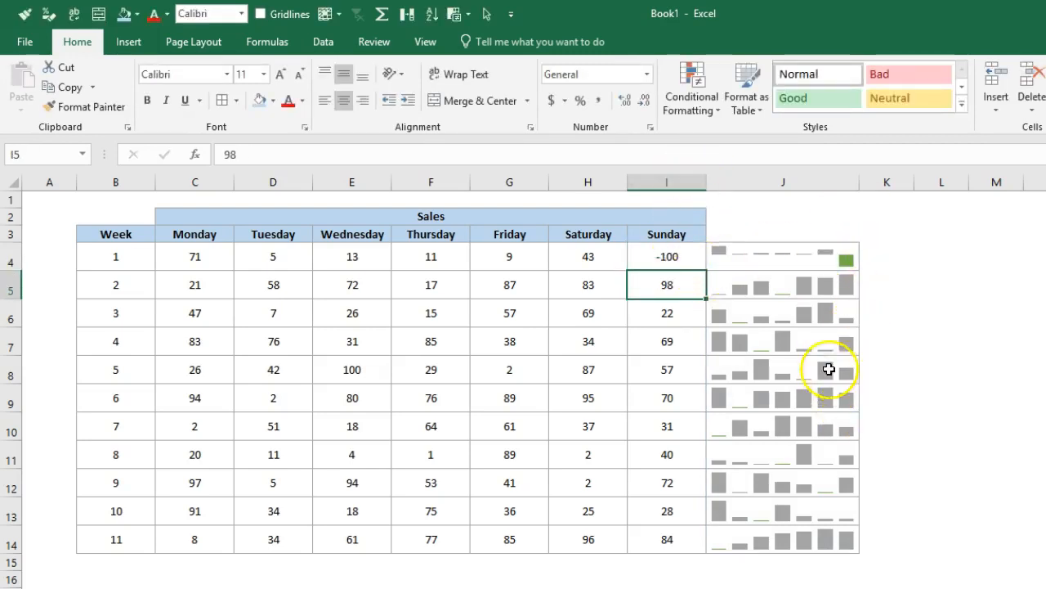
{"action": "key", "text": "ctrl+z"}
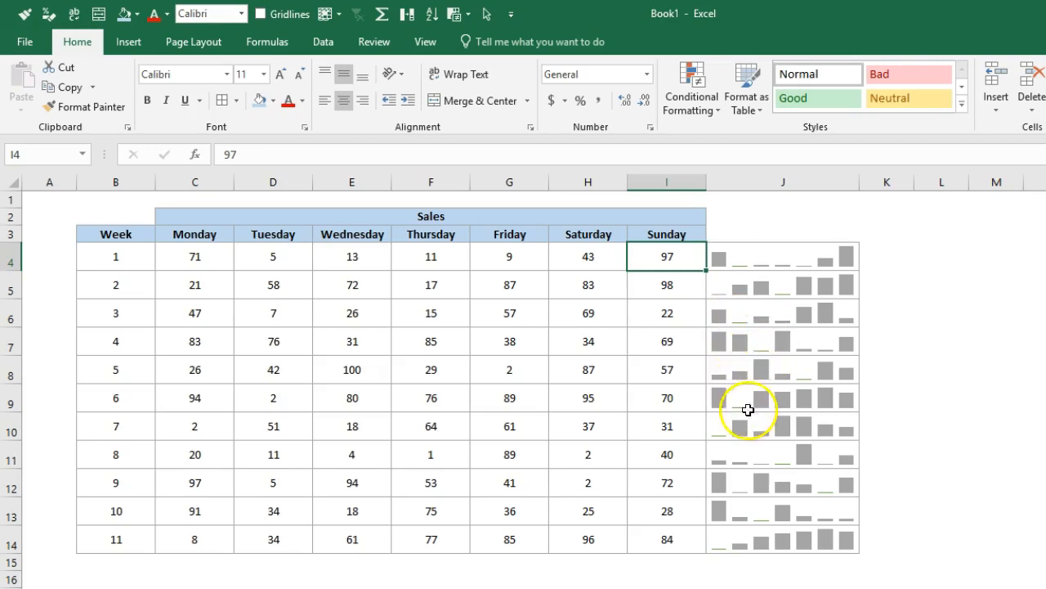
Set the Low Point marker color of the sparklines in J4:J14 to dark red and deselect the range.
{"action": "left_click_drag", "start_coordinate": [730, 258], "coordinate": [763, 533]}
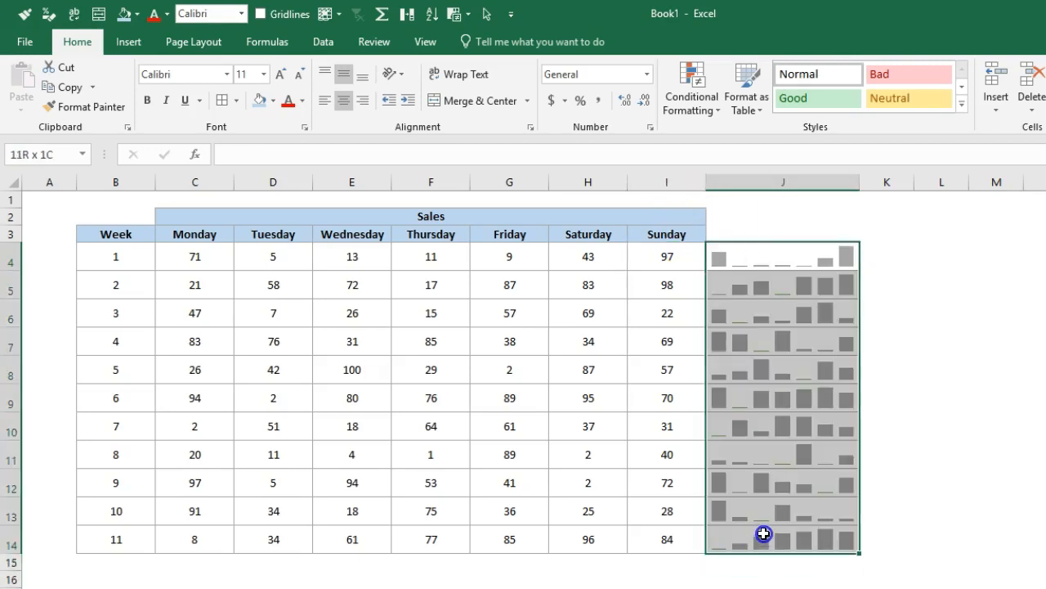
{"action": "left_click", "coordinate": [489, 41]}
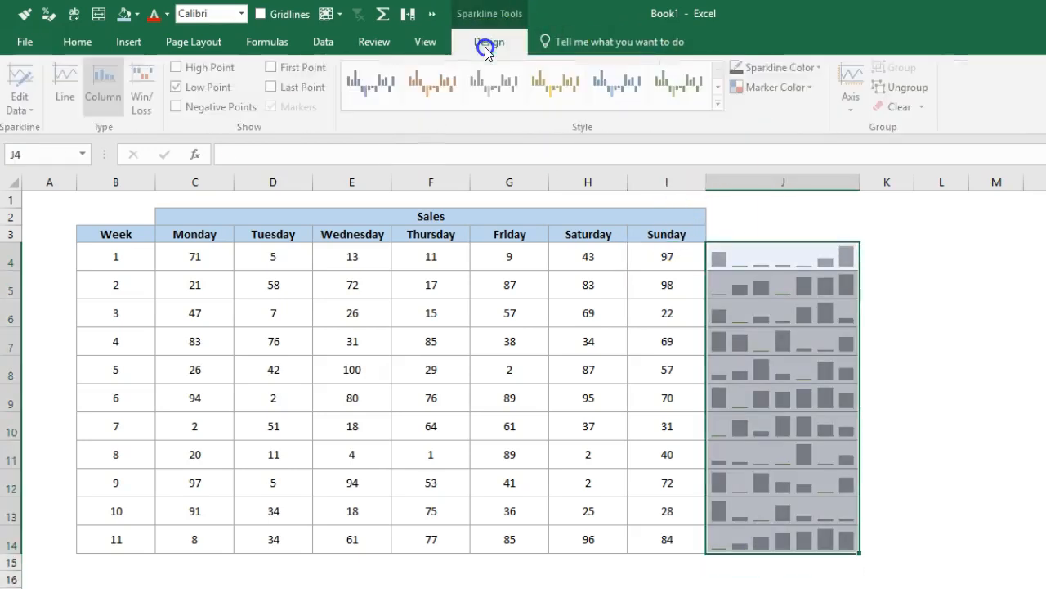
{"action": "left_click", "coordinate": [814, 86]}
{"action": "mouse_move", "coordinate": [811, 171]}
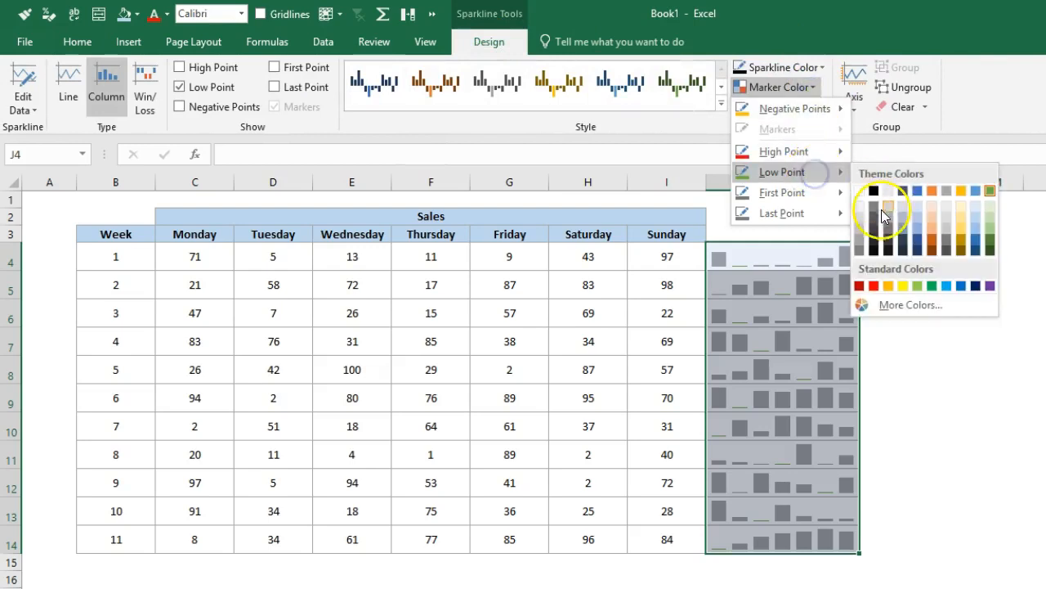
{"action": "left_click", "coordinate": [860, 286]}
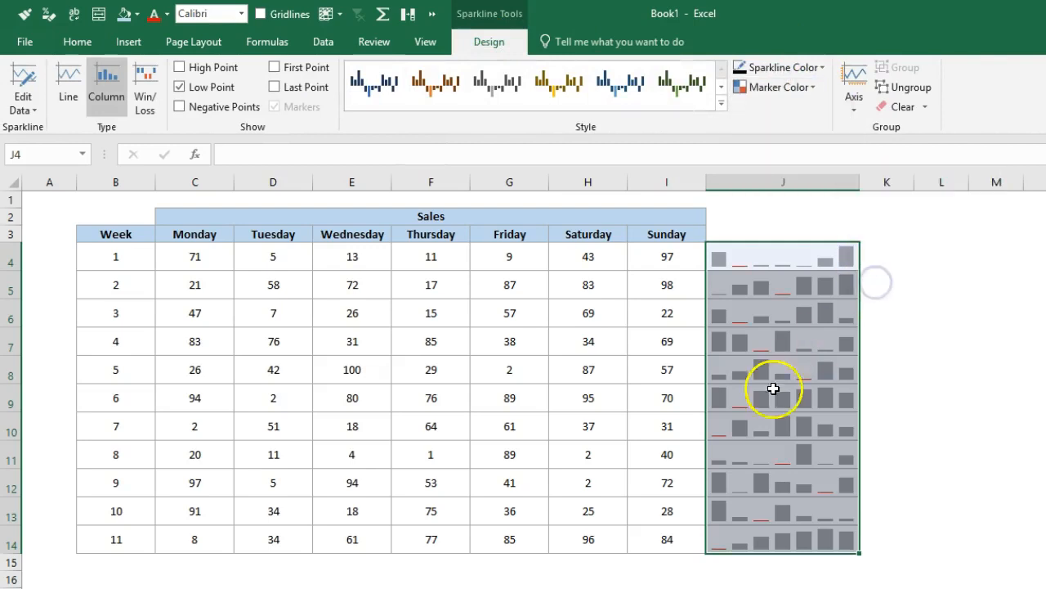
{"action": "left_click", "coordinate": [944, 219]}
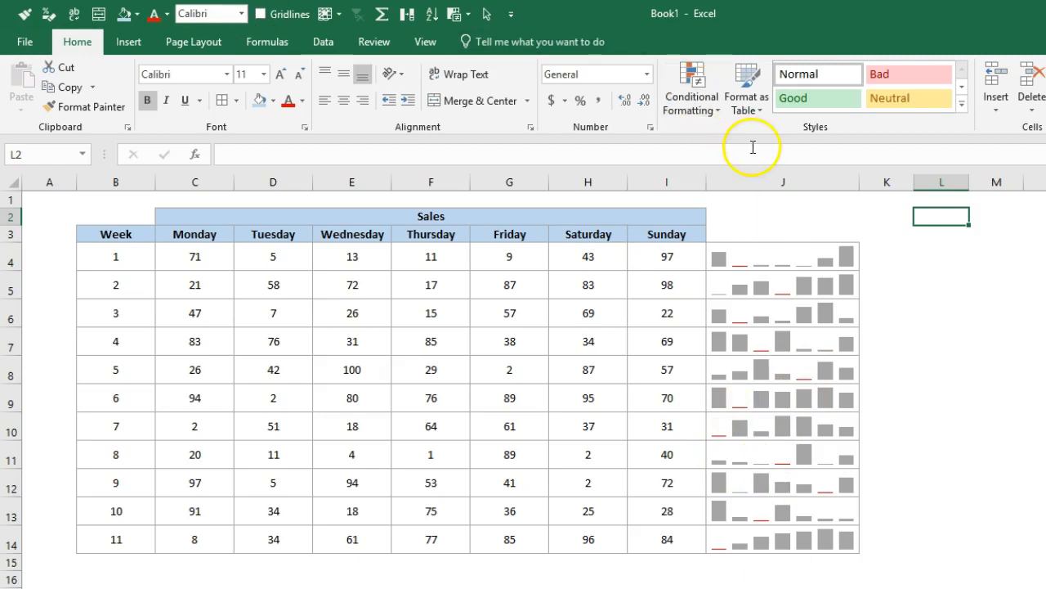
Select the complete sparkline range J4:J14 with its design options available.
{"action": "left_click", "coordinate": [423, 40]}
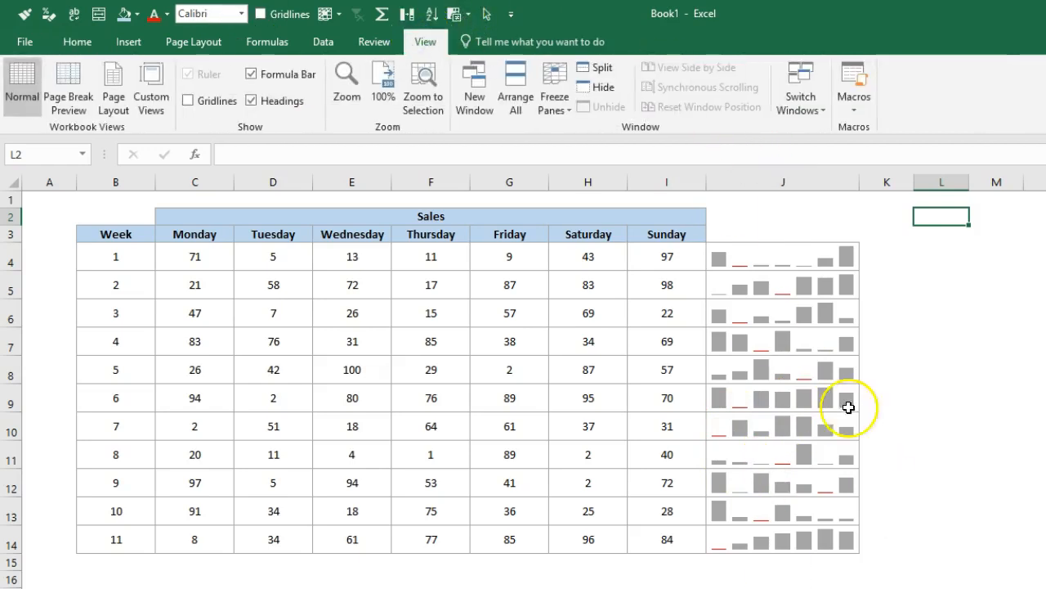
{"action": "left_click", "coordinate": [748, 260]}
{"action": "left_click_drag", "start_coordinate": [768, 341], "coordinate": [769, 538]}
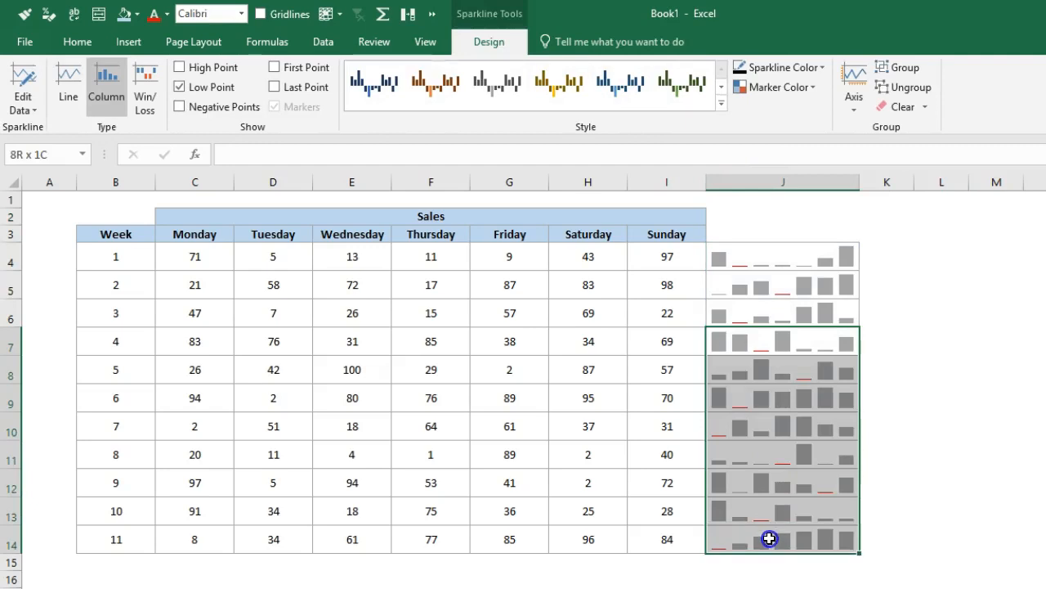
{"action": "left_click_drag", "start_coordinate": [759, 266], "coordinate": [760, 531]}
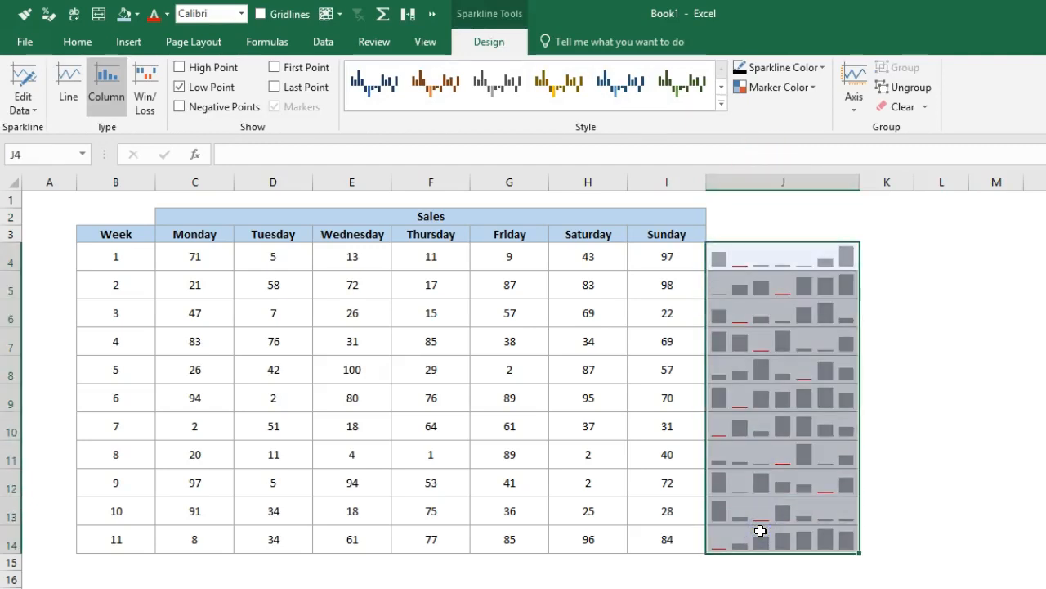